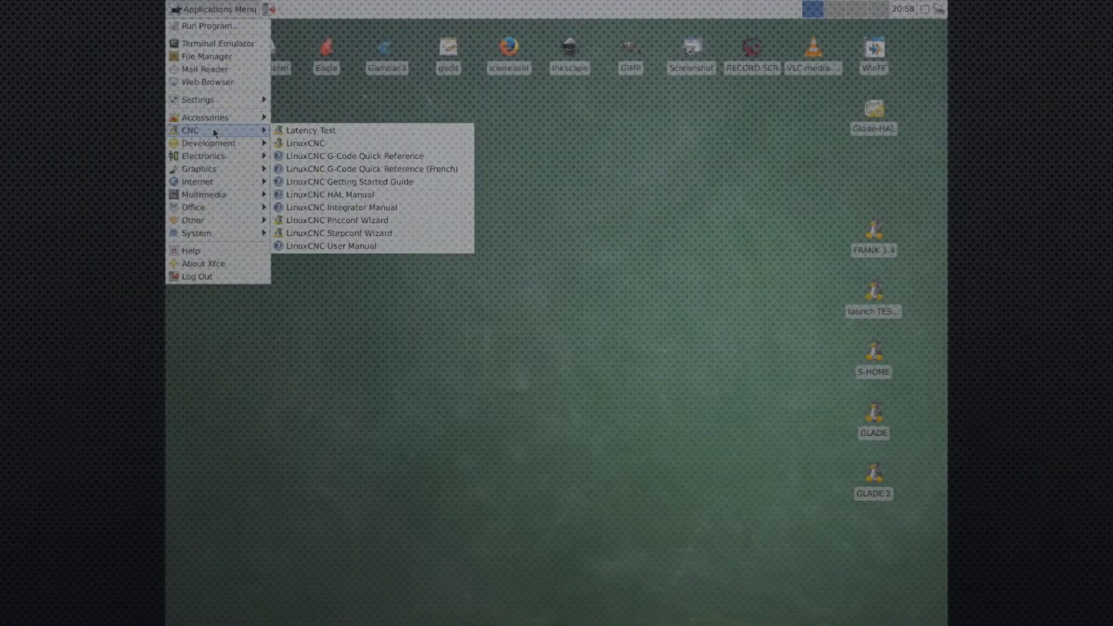
Step: Start Stepconf in modify mode and load FRANKENLAB.stepconf
click(338, 233)
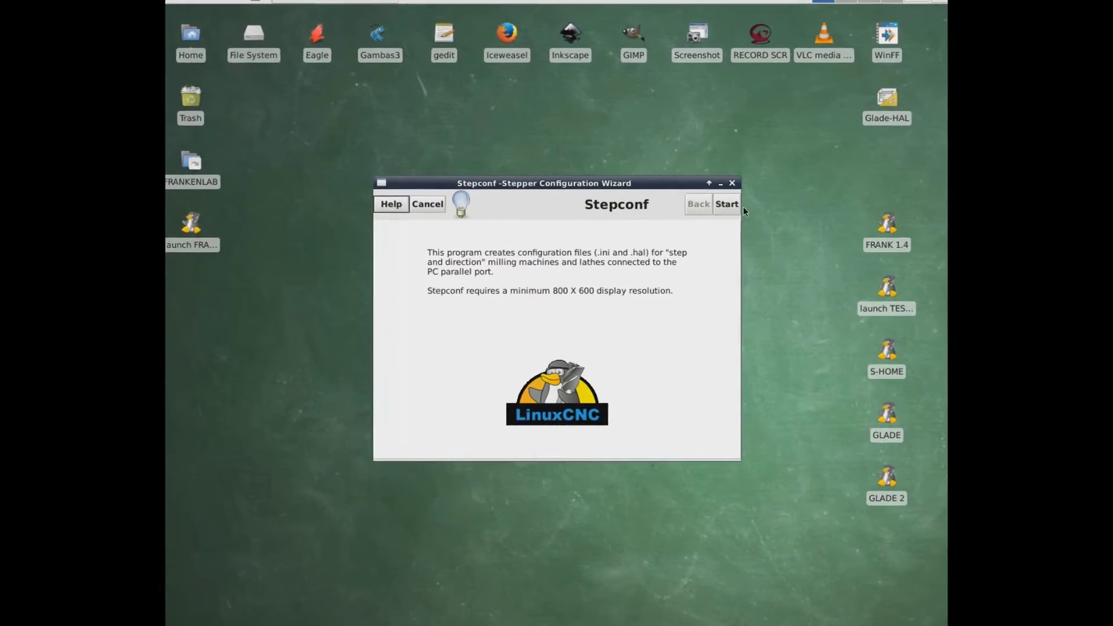
click(729, 205)
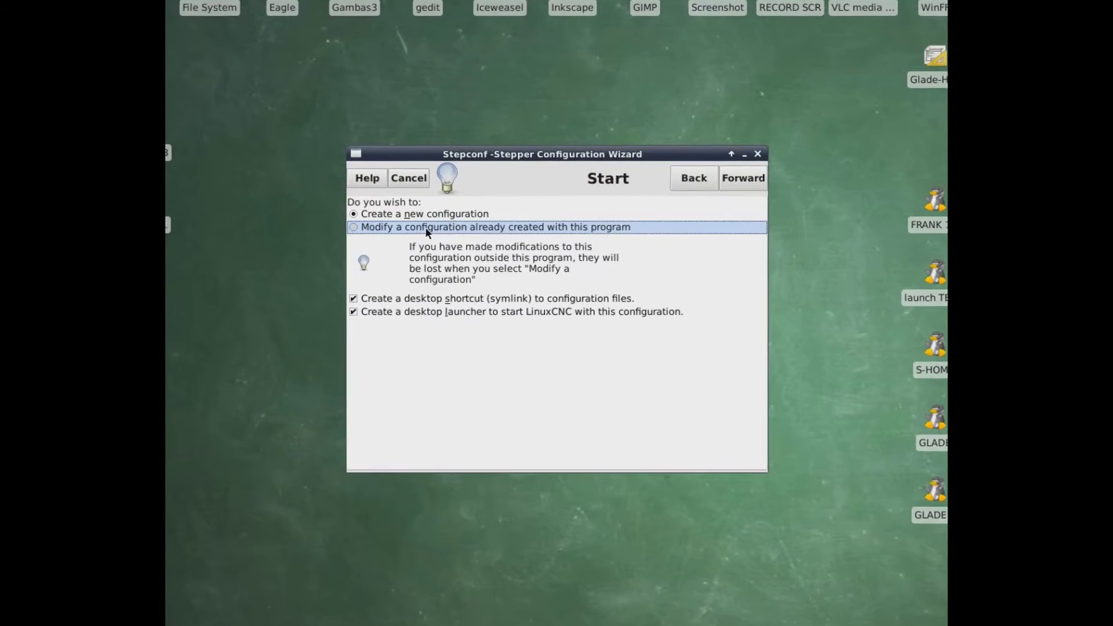
click(425, 227)
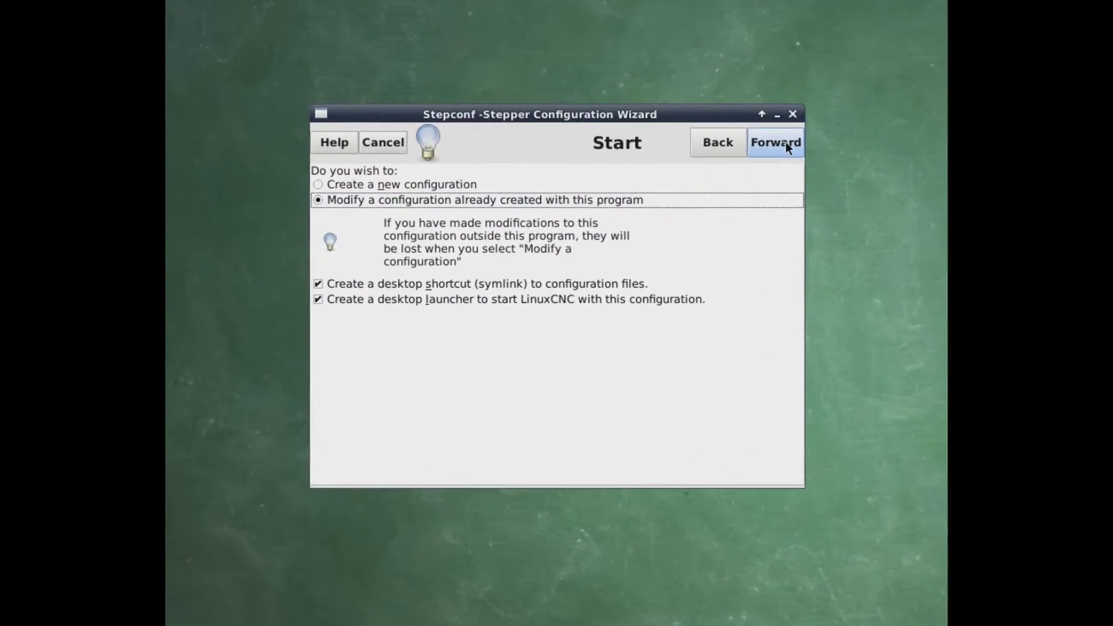
click(785, 142)
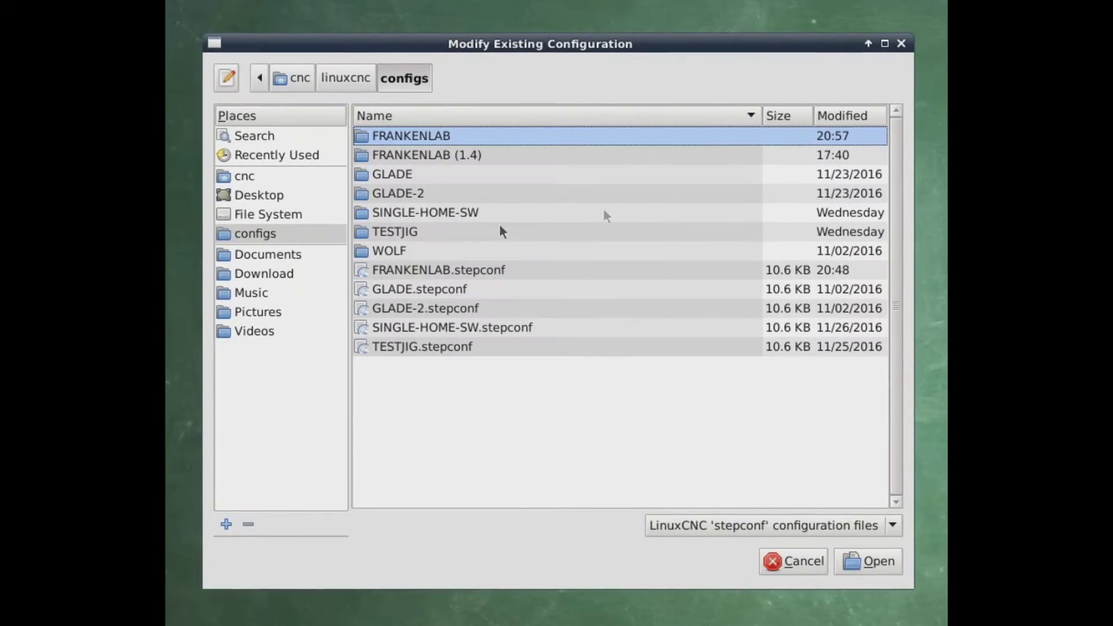
click(426, 270)
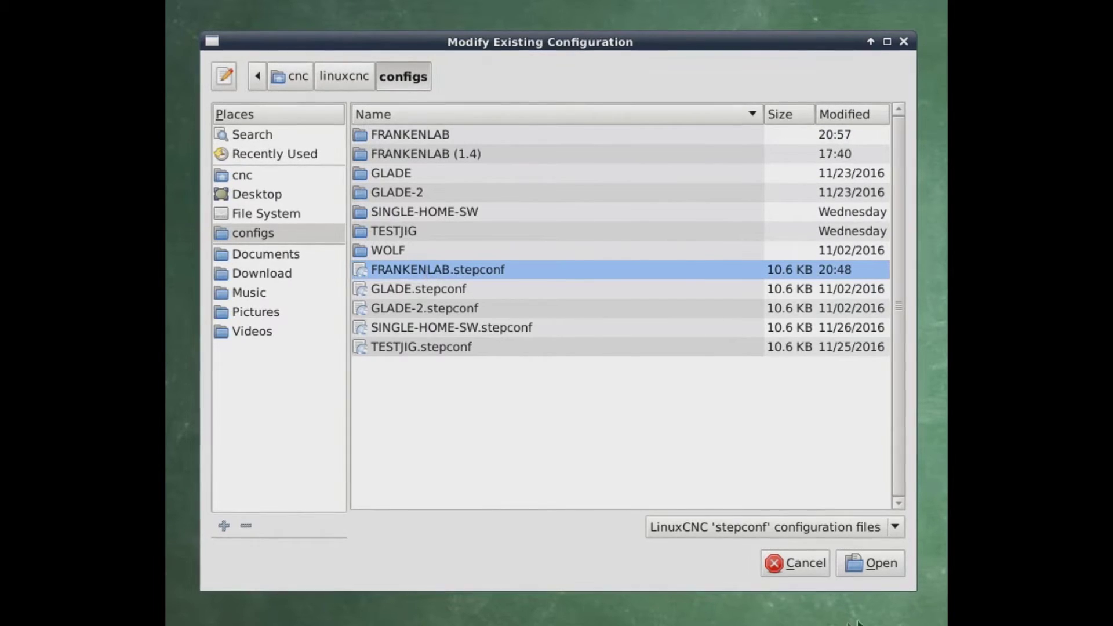
click(882, 569)
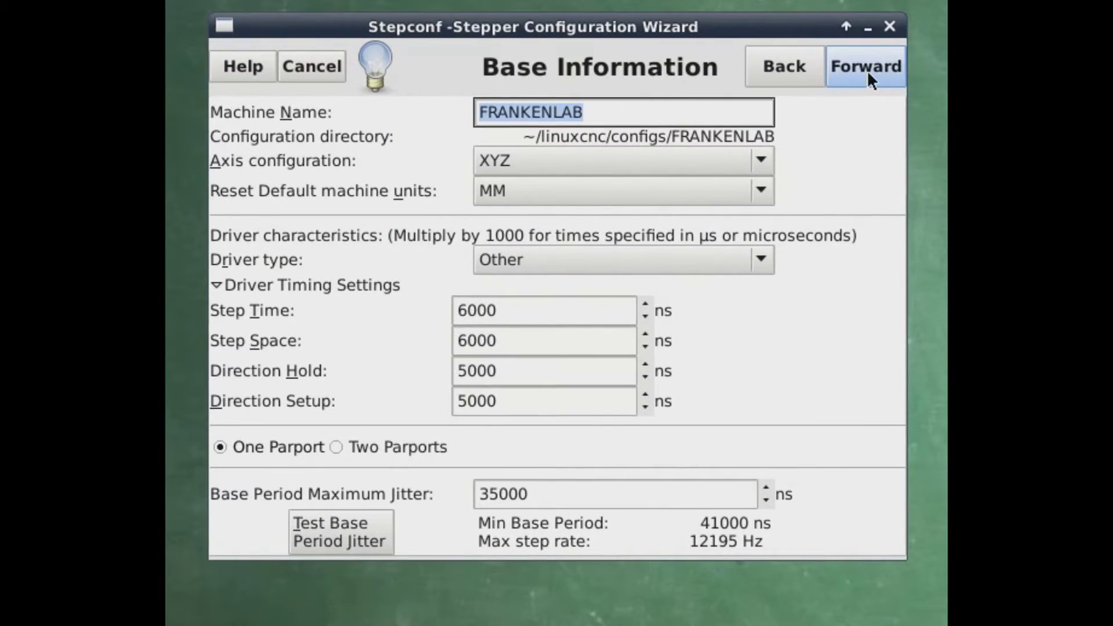
Step: Move past the machine information and parallel port pages, then preview and close the custom jog panel
click(868, 70)
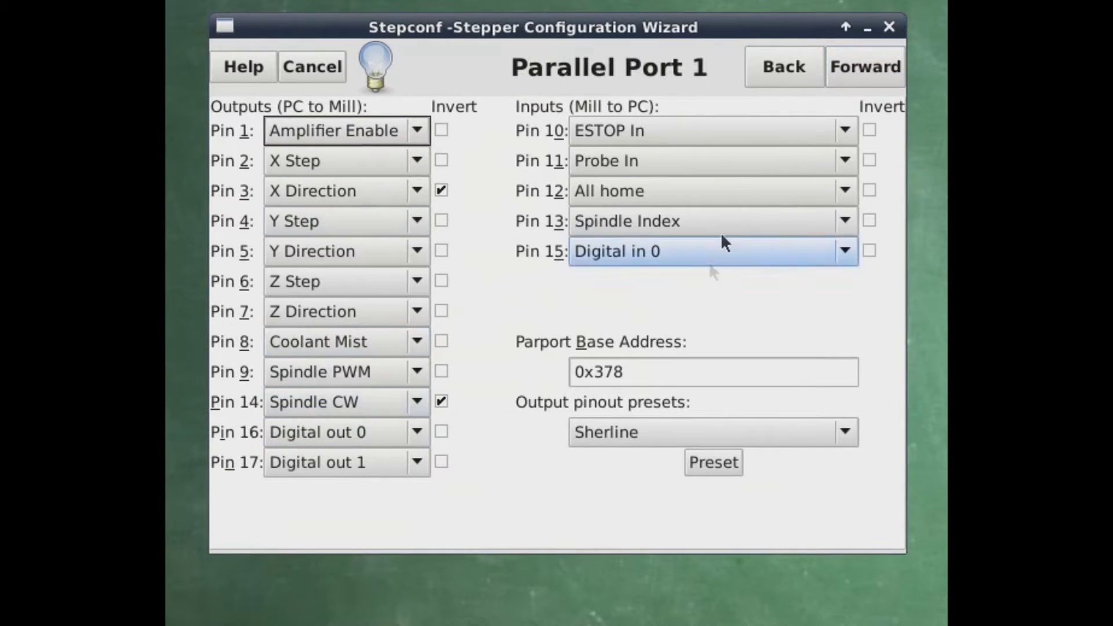
click(876, 68)
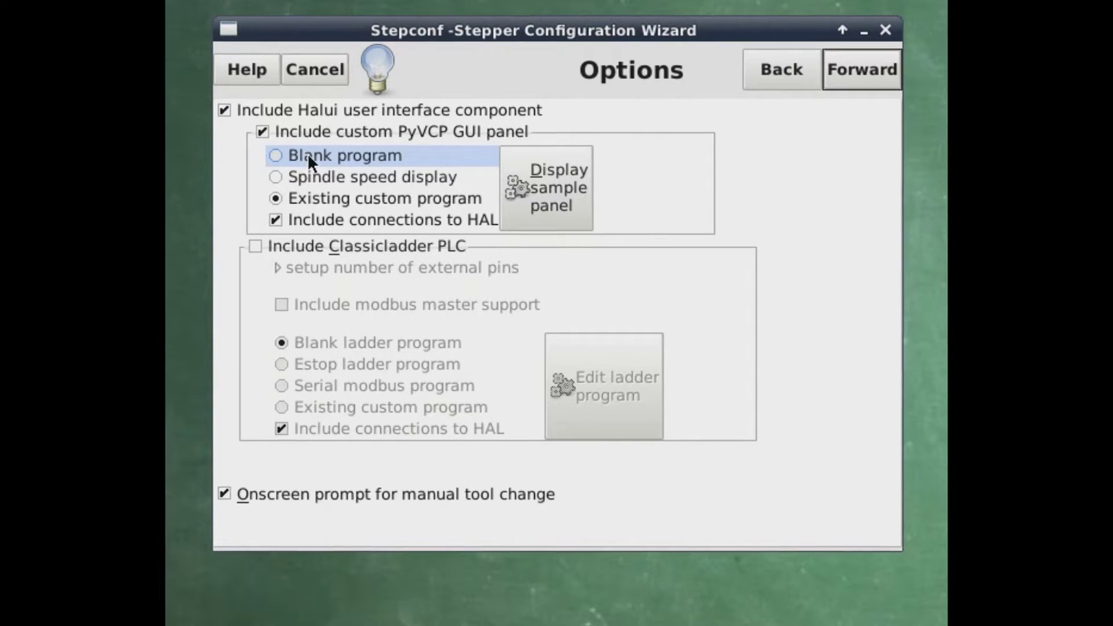
click(566, 194)
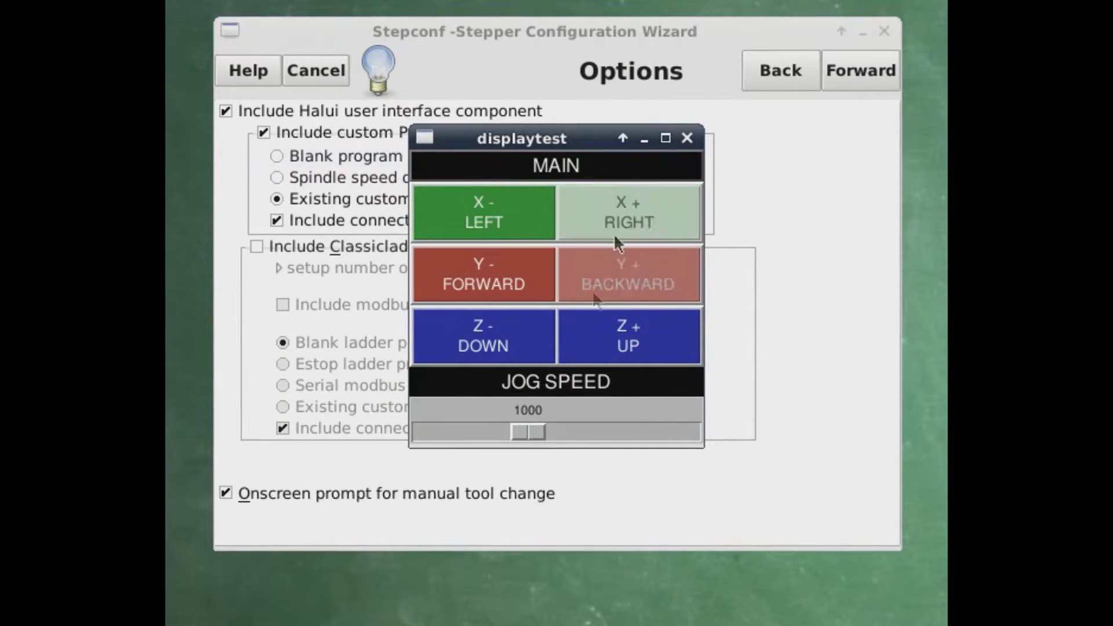
click(687, 140)
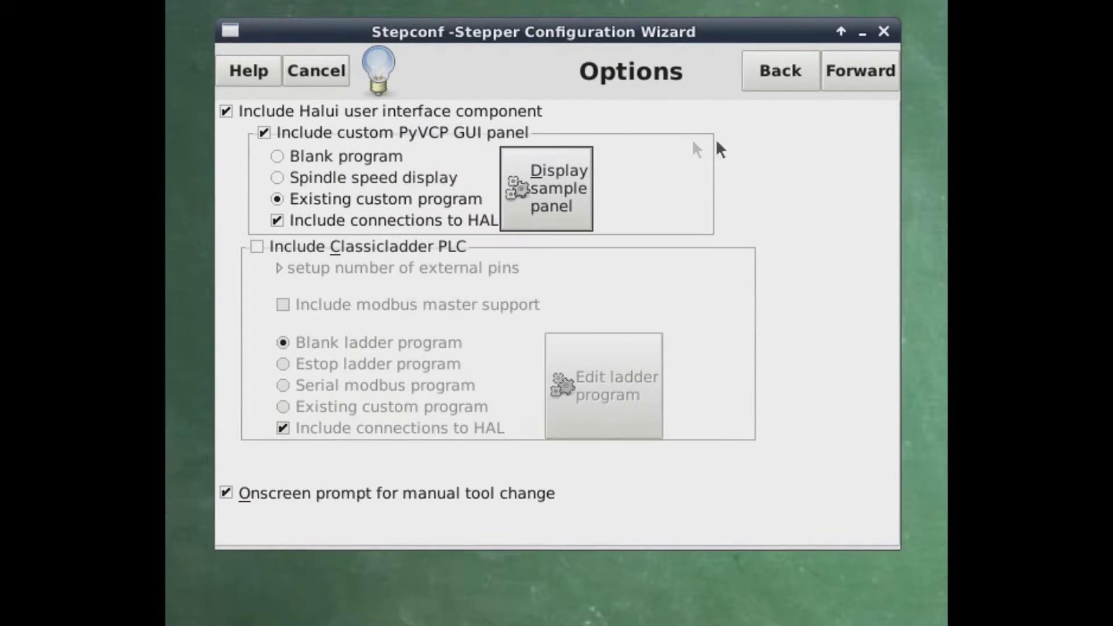
Step: Advance through the axis and spindle pages, finish the wizard and quit
click(858, 66)
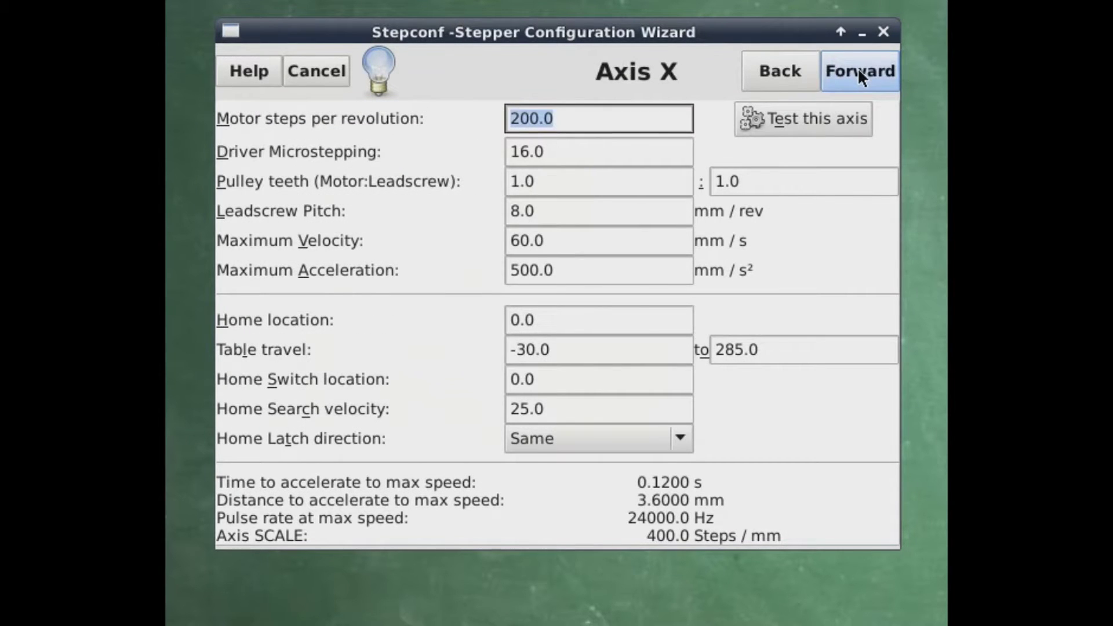
click(858, 67)
click(857, 68)
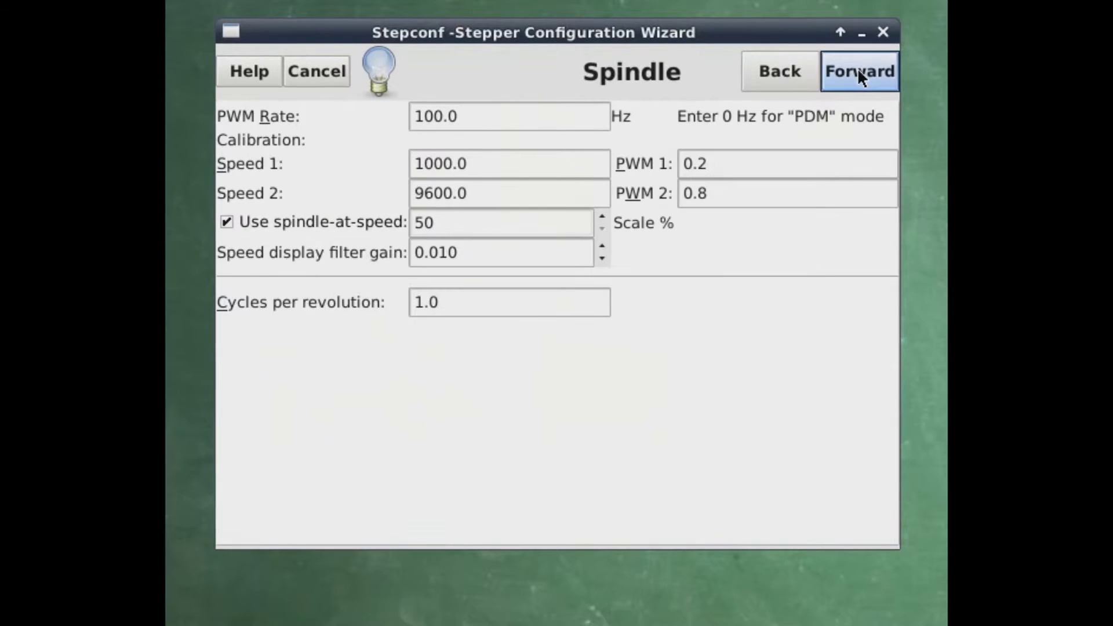
click(858, 68)
click(856, 68)
click(730, 366)
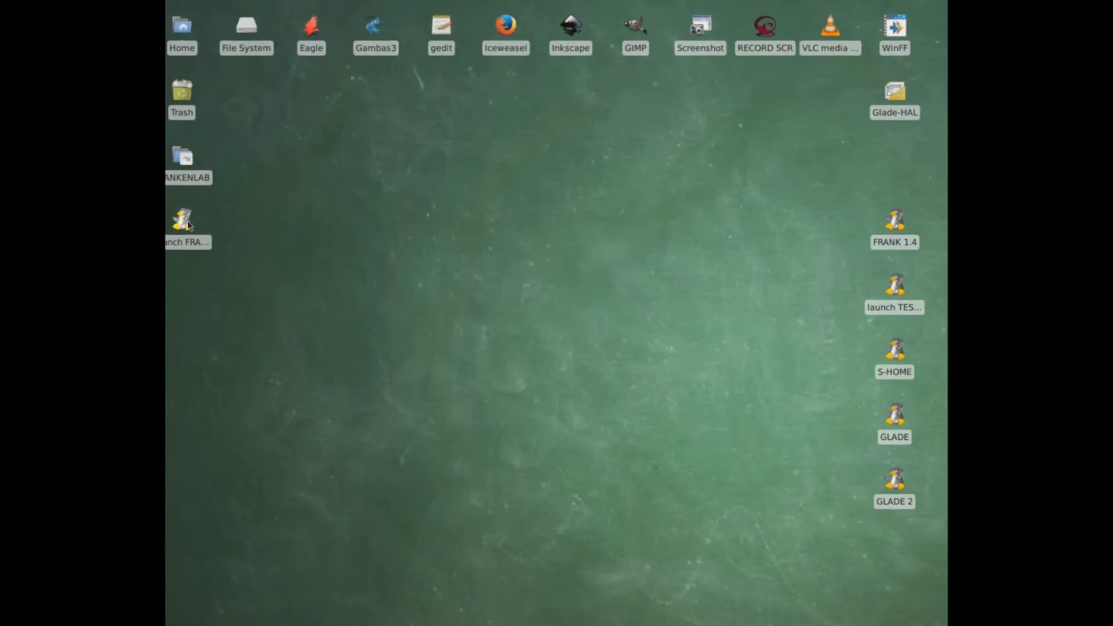
Step: Launch FRANKENLAB from the desktop and bring up the error log details
double_click(189, 225)
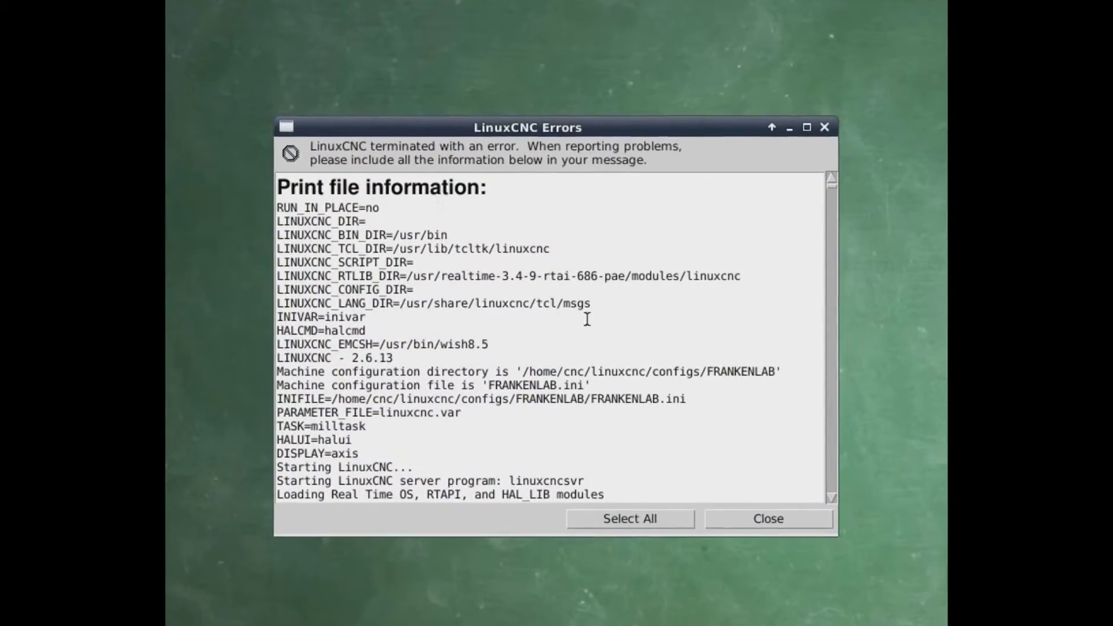
click(867, 520)
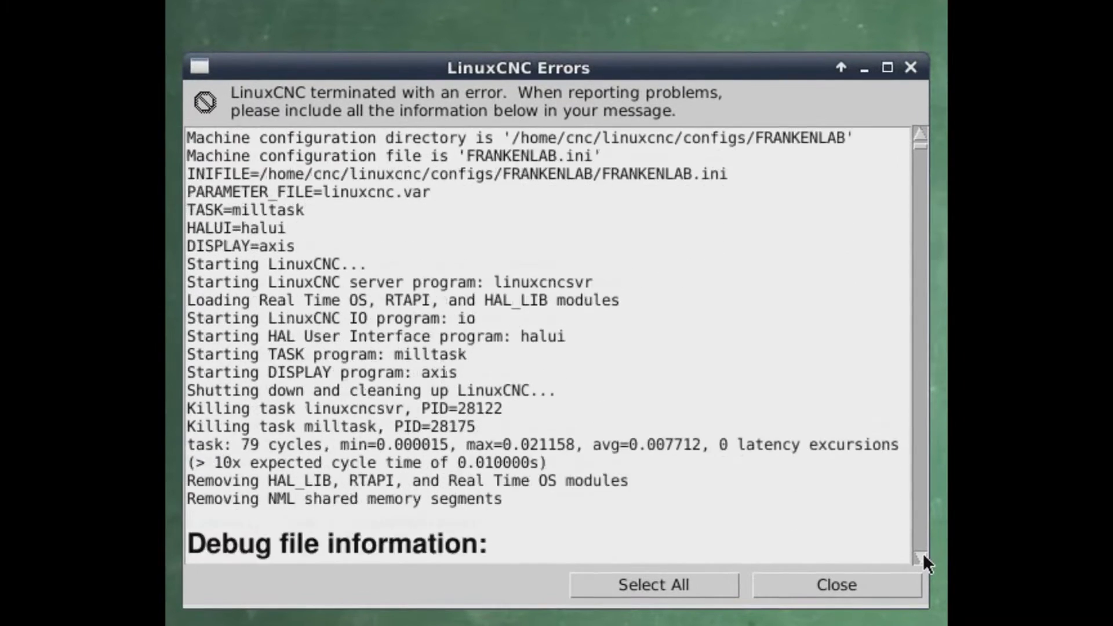
click(919, 557)
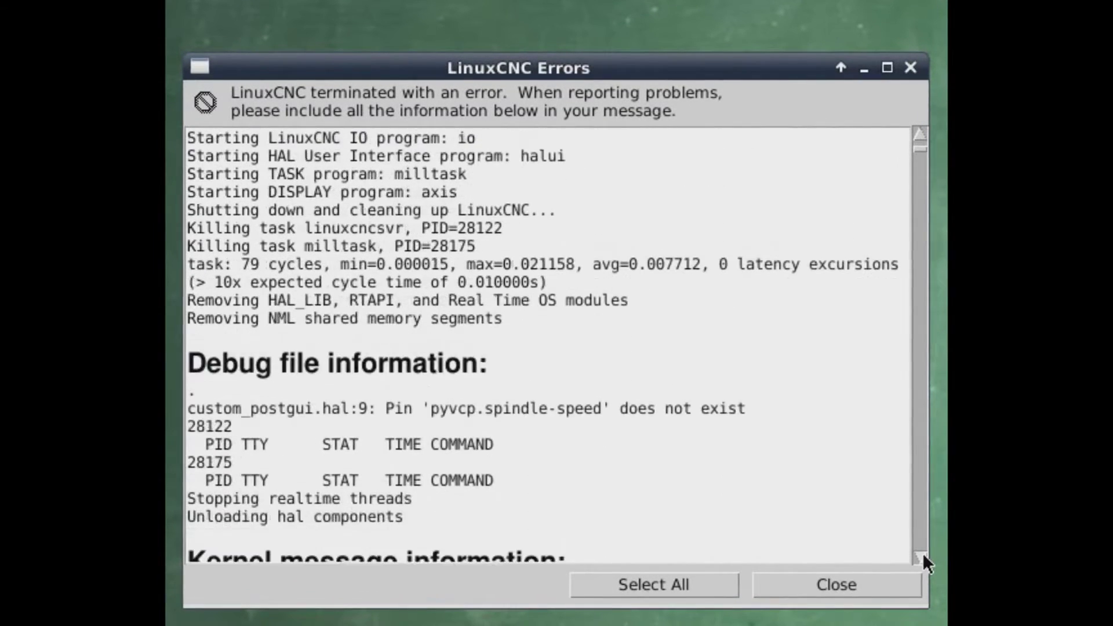
Step: Highlight the custom_postgui.hal:9 error about the missing pyvcp.spindle-speed pin
drag(188, 390, 772, 386)
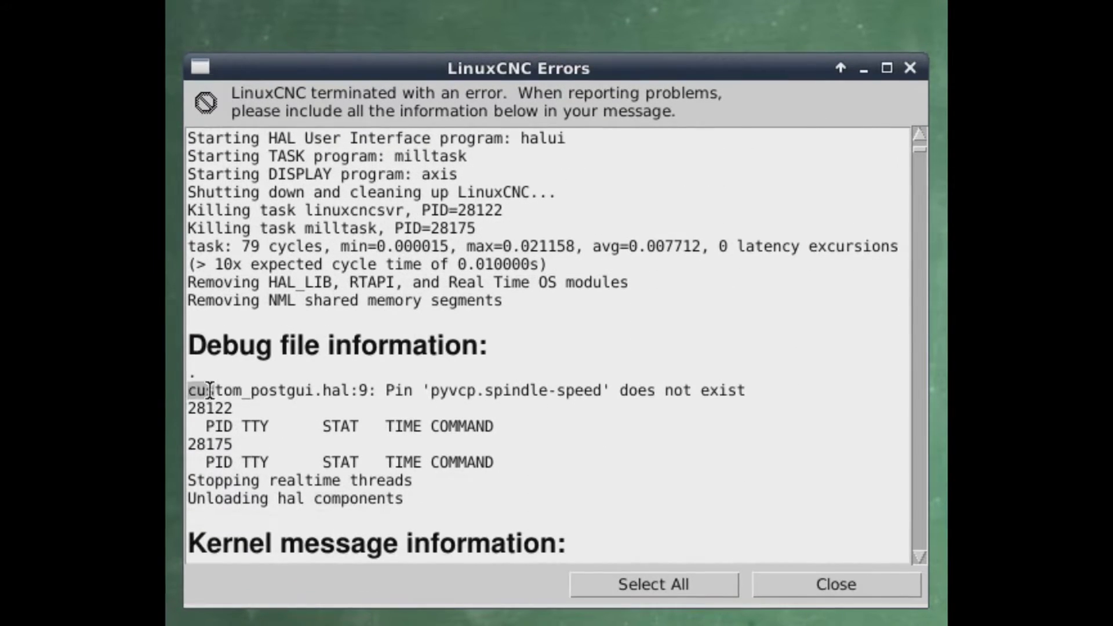
click(755, 442)
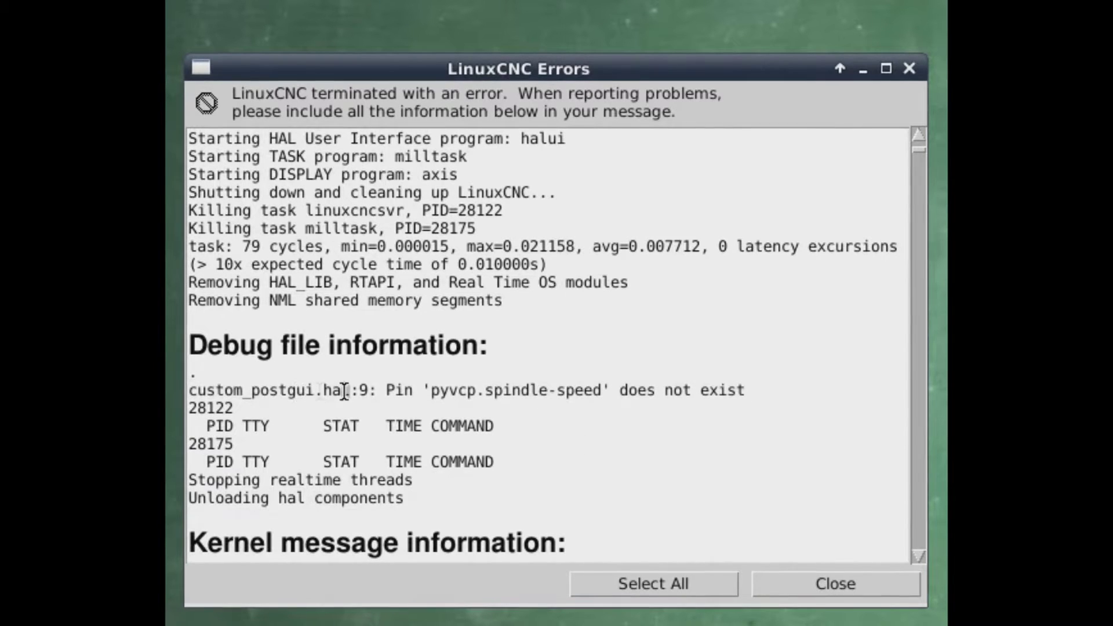
drag(349, 390, 188, 391)
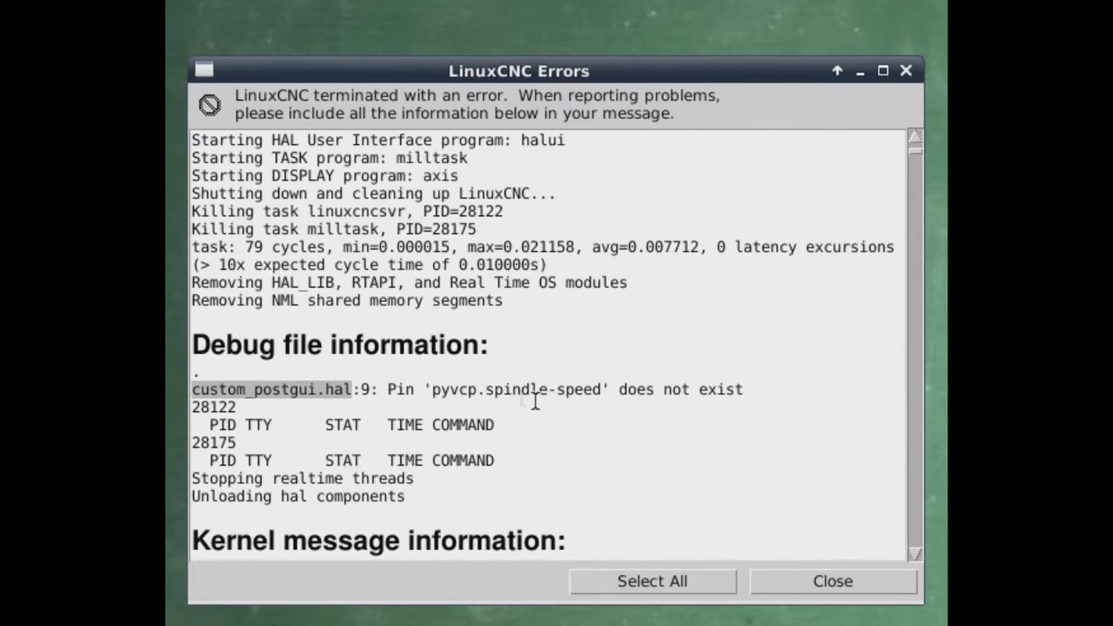
click(438, 392)
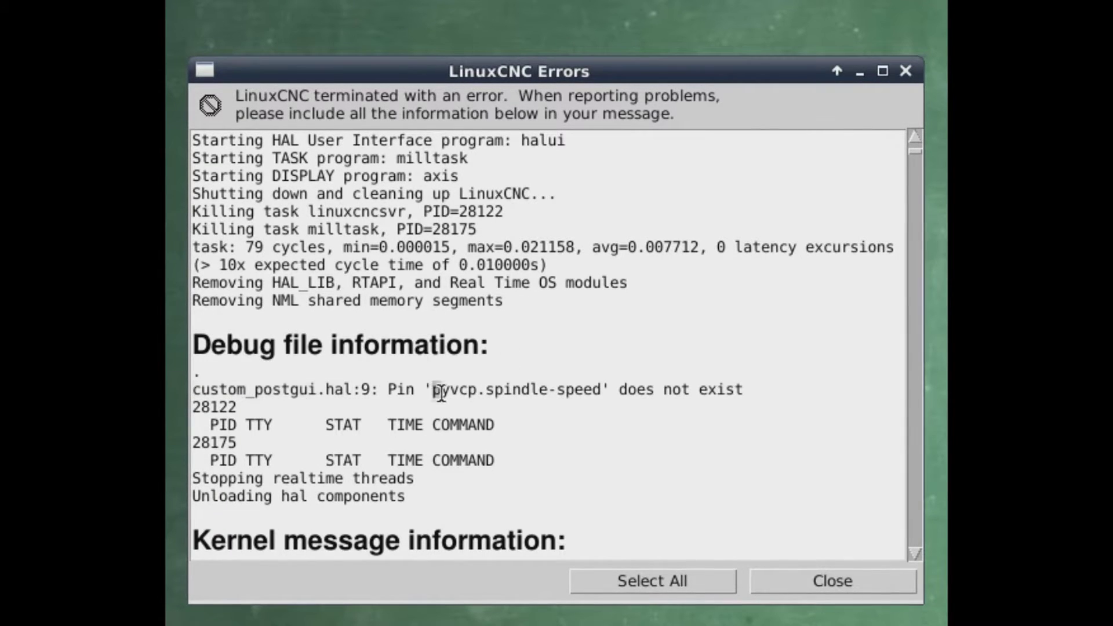
drag(439, 392, 601, 391)
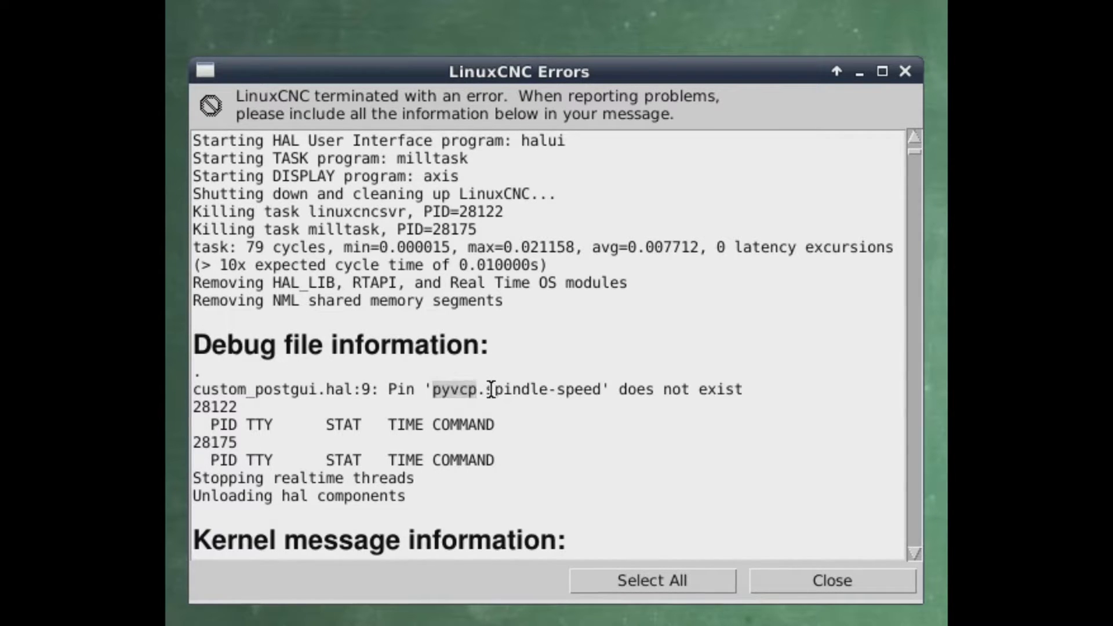
click(606, 427)
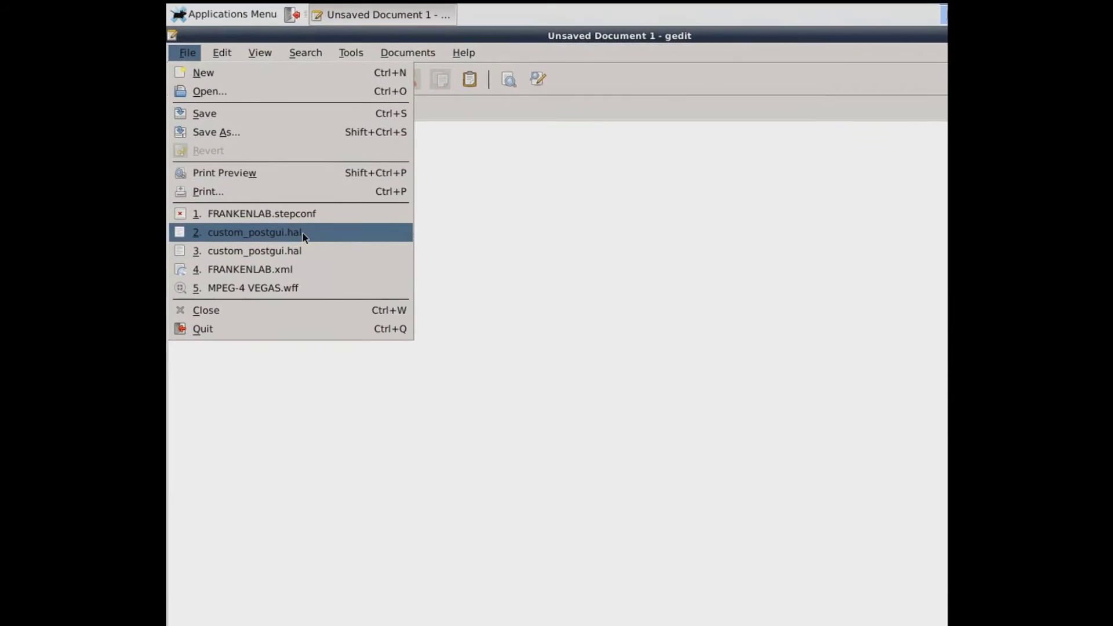
Step: Open recent custom_postgui.hal and examine the abs.0 and pyvcp.spindle-speed nets on lines 8–9
click(253, 189)
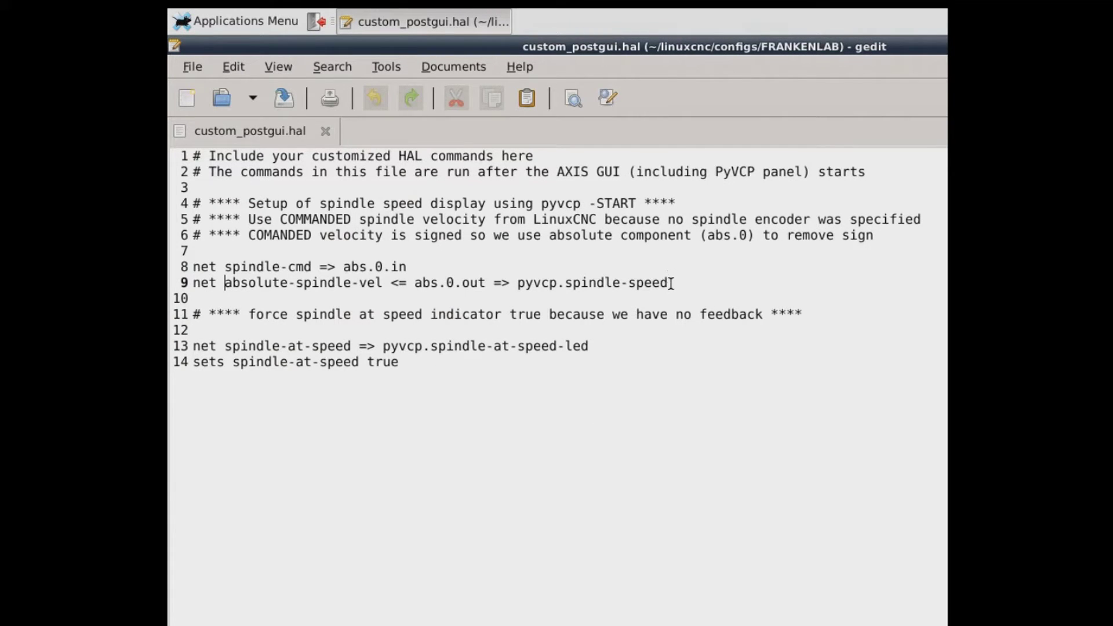
drag(673, 283, 517, 283)
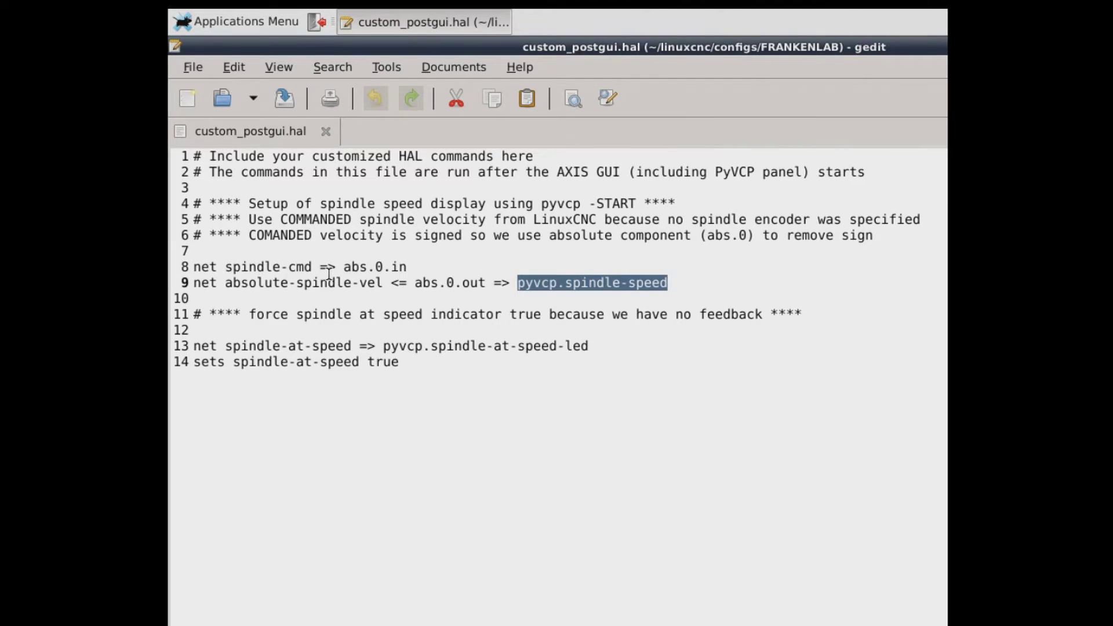
drag(408, 267, 347, 268)
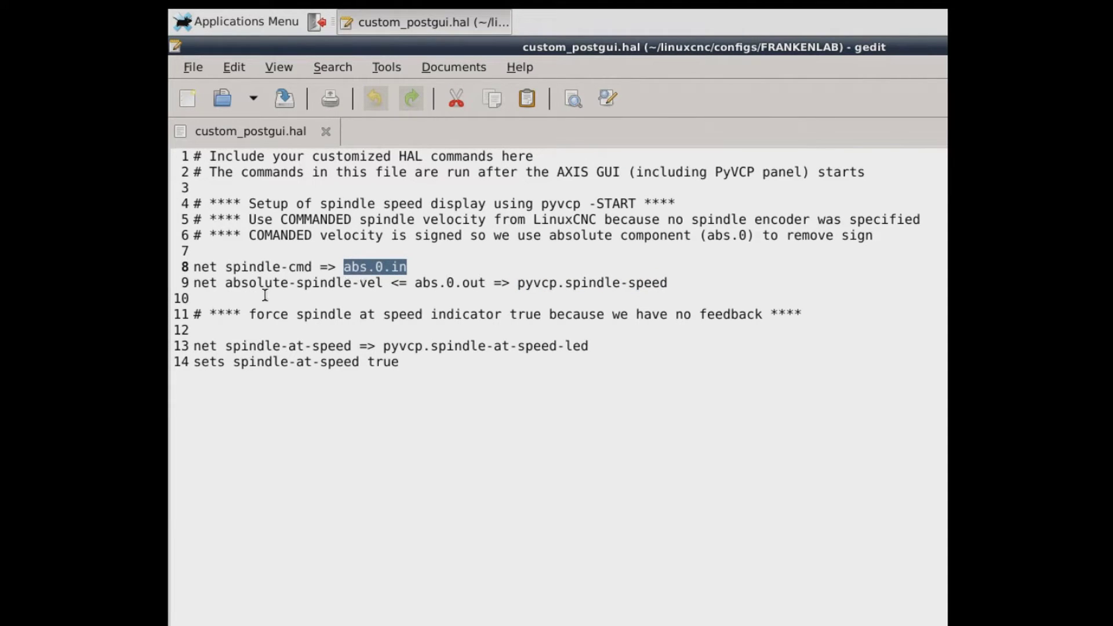
drag(414, 283, 485, 284)
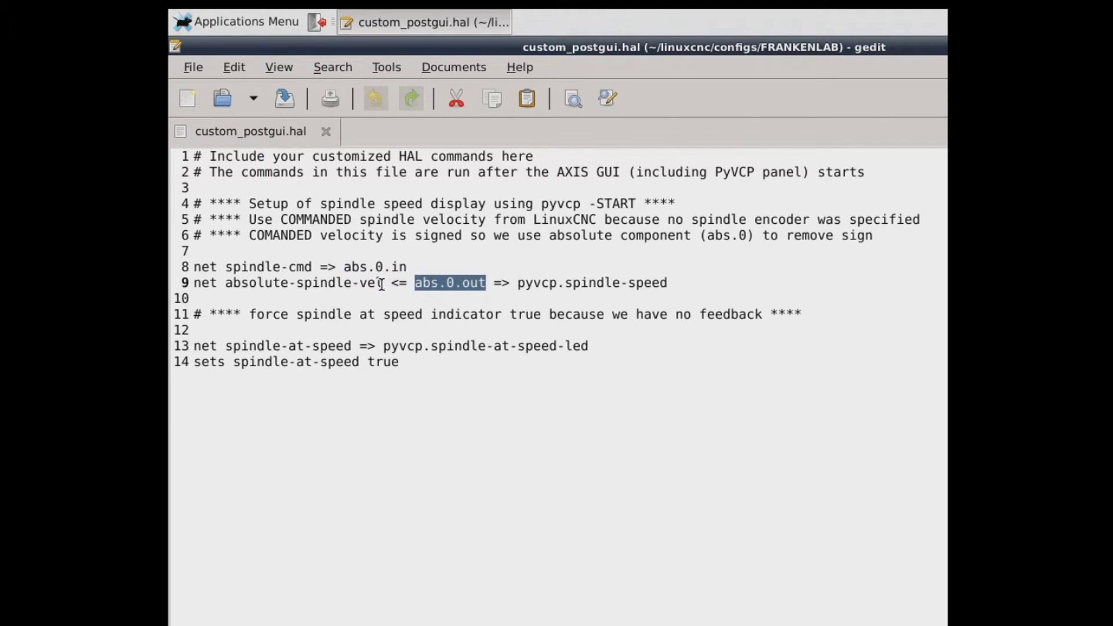
drag(382, 283, 224, 284)
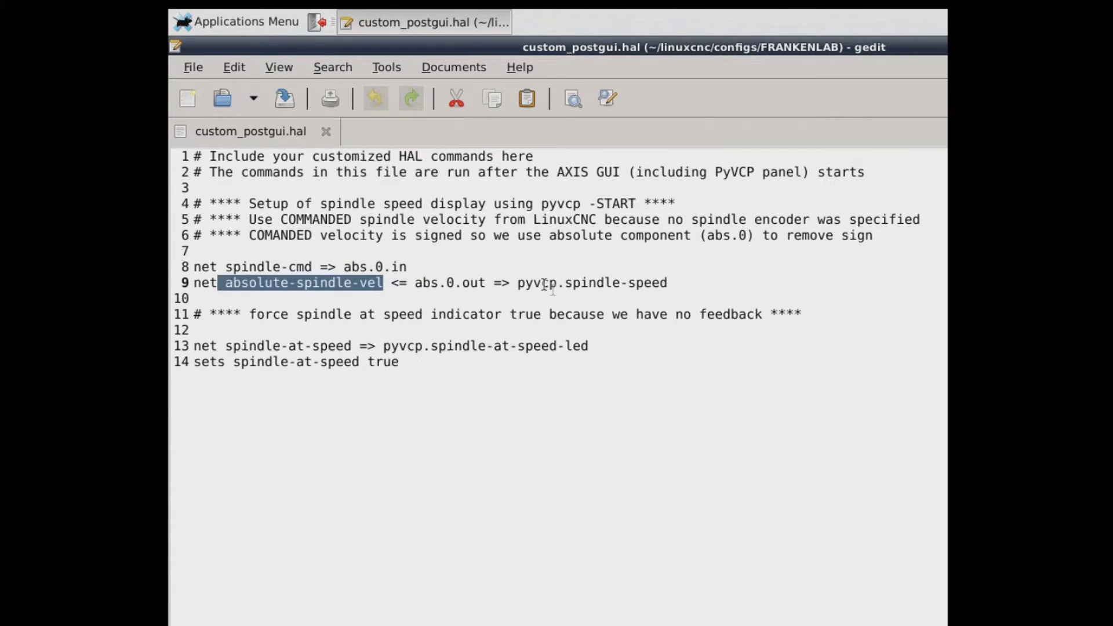
drag(519, 285, 672, 283)
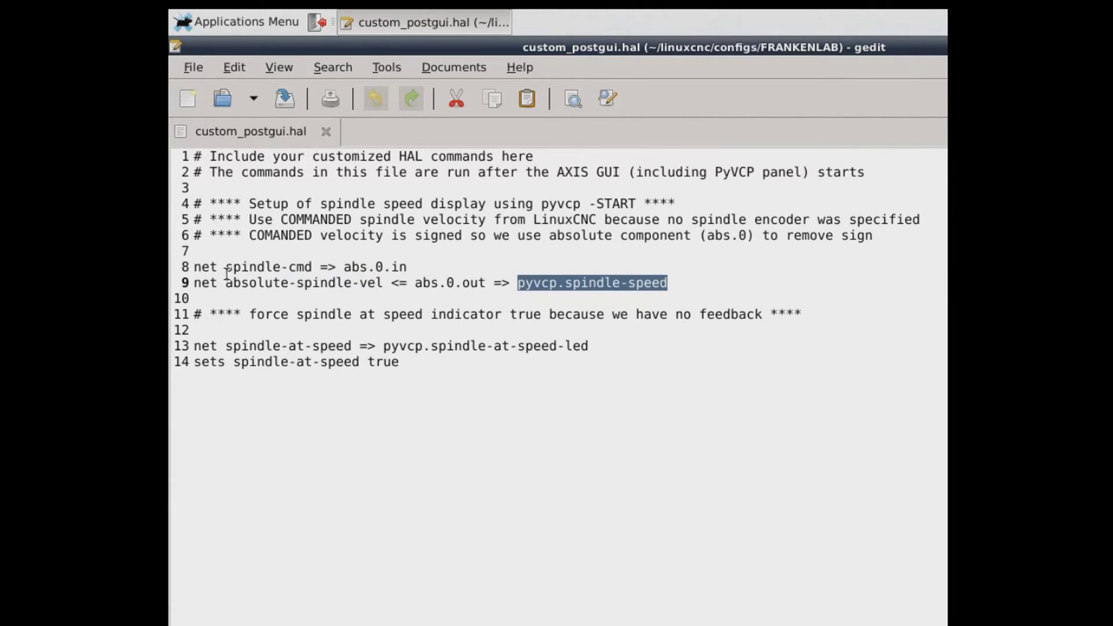
Step: Comment out the spindle-cmd, absolute-spindle-vel and spindle-at-speed nets, then save custom_postgui.hal
click(193, 266)
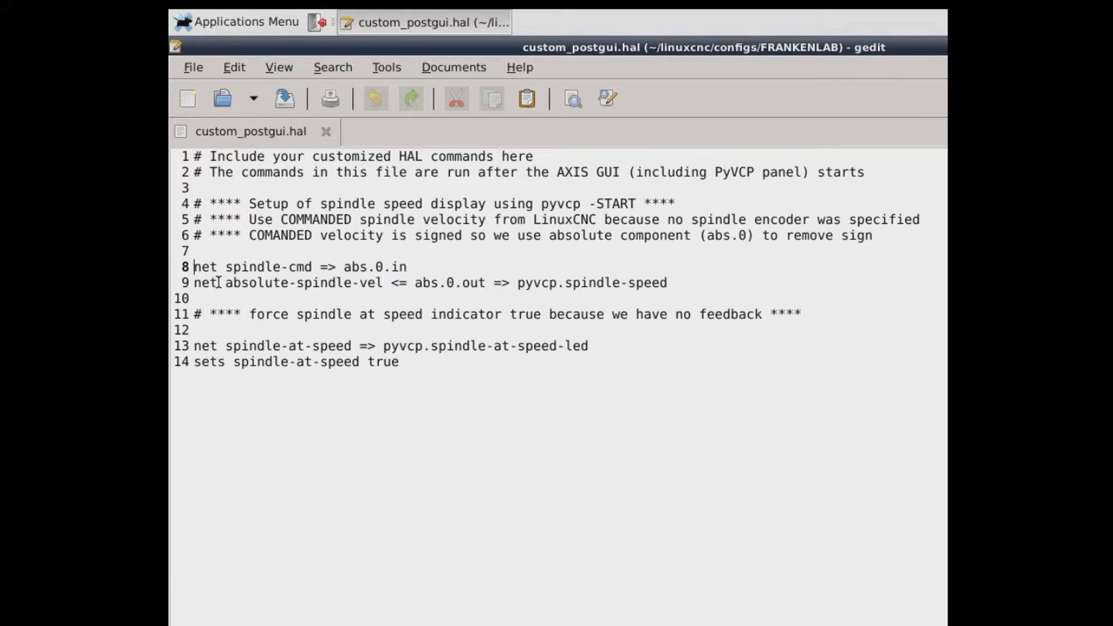
text(#)
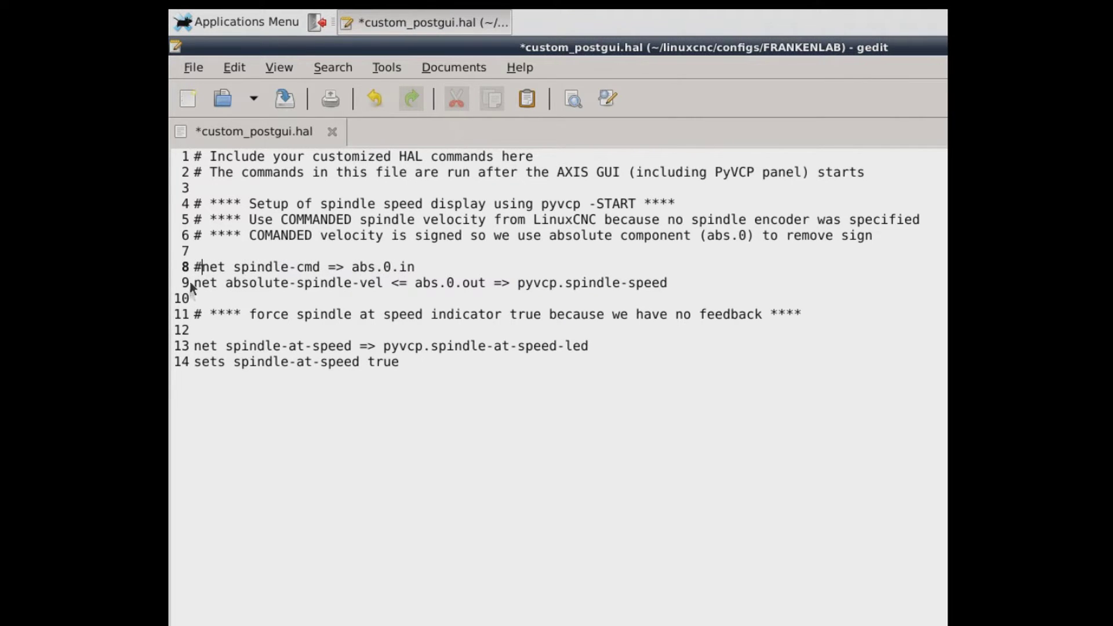
click(196, 283)
text(#)
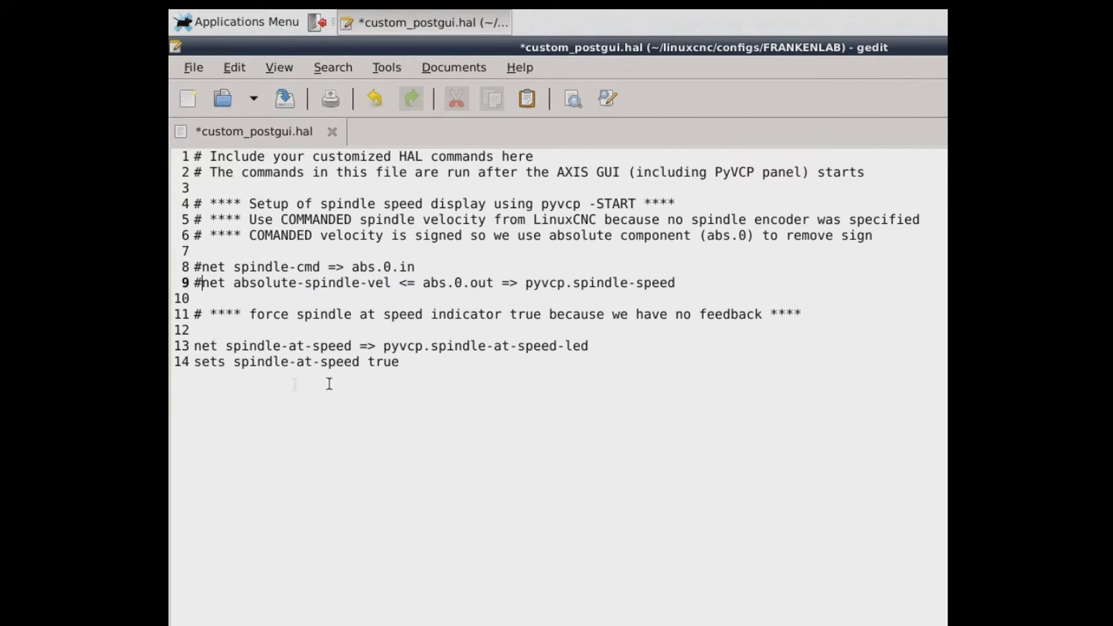
click(423, 363)
drag(588, 345, 384, 345)
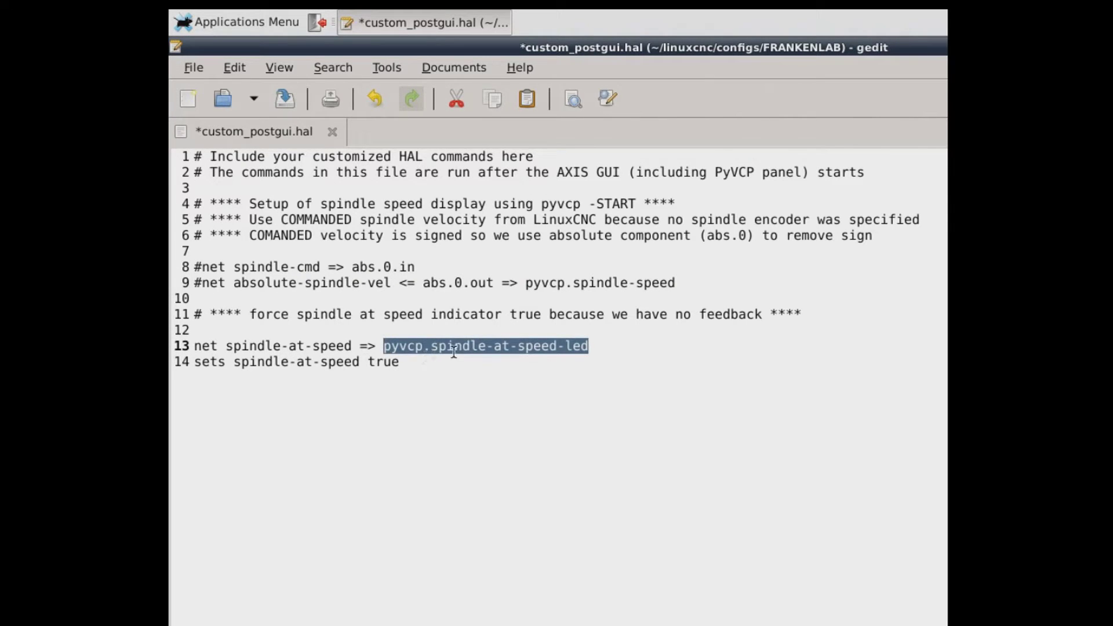
click(194, 347)
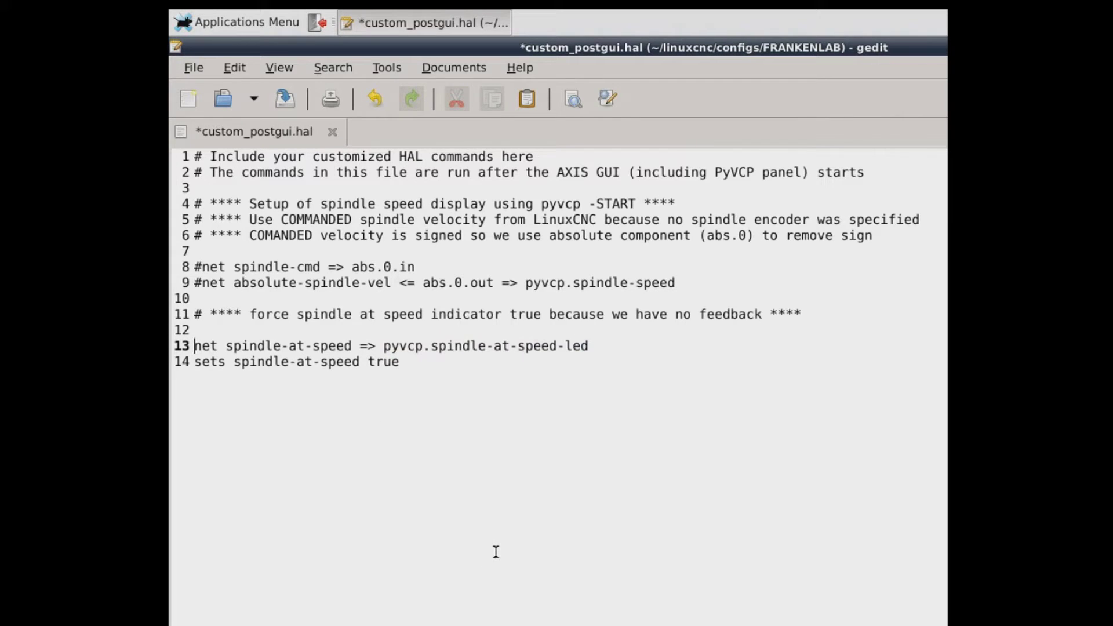
text(#)
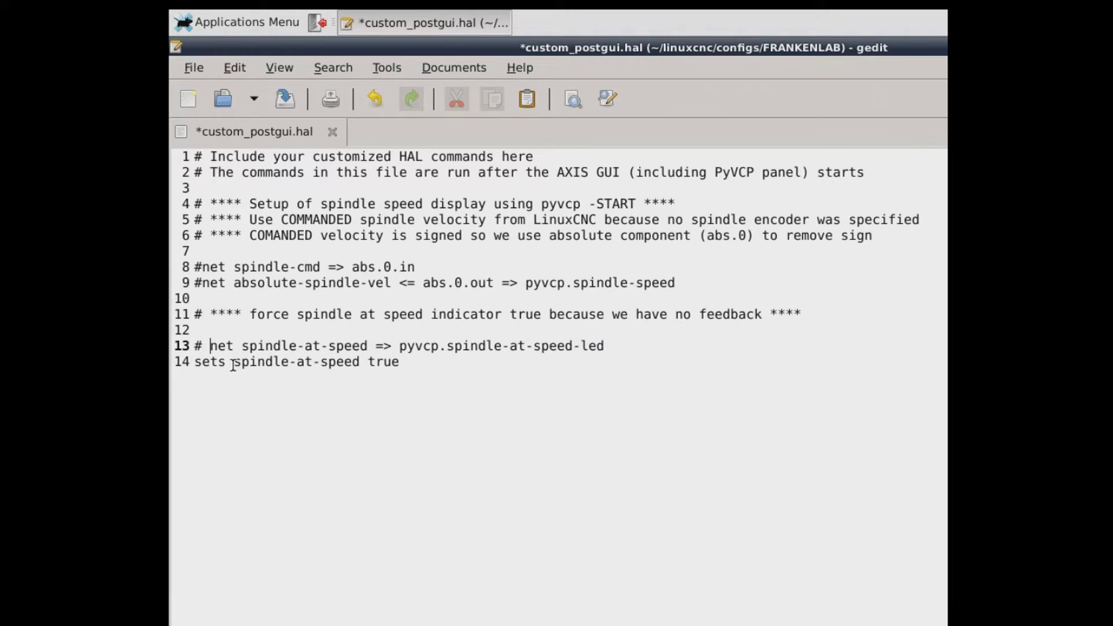
drag(233, 364, 363, 363)
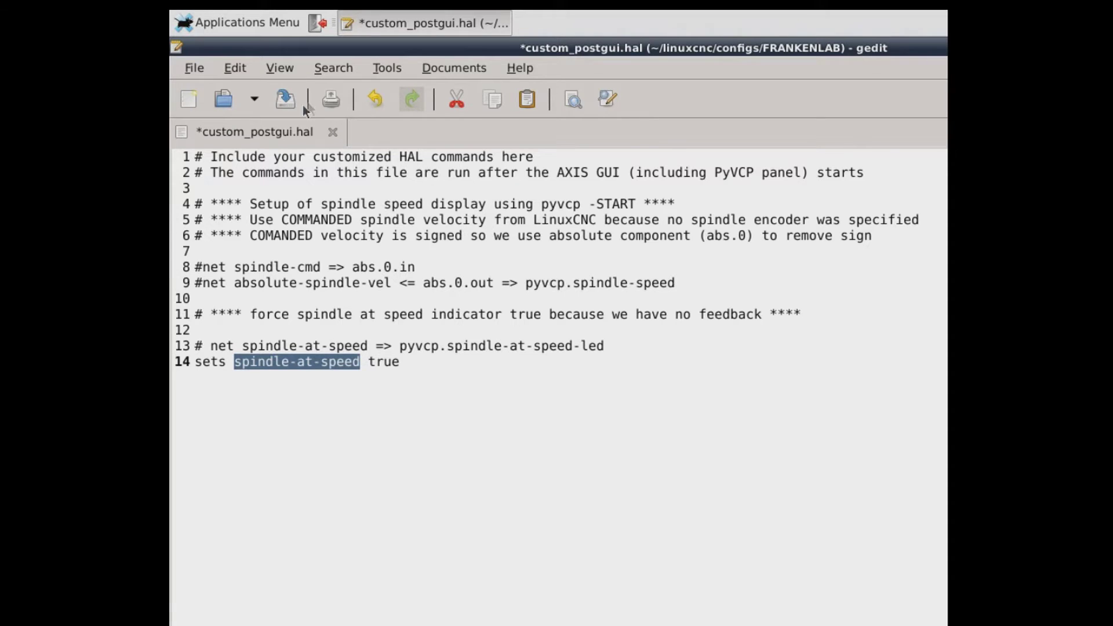
click(286, 99)
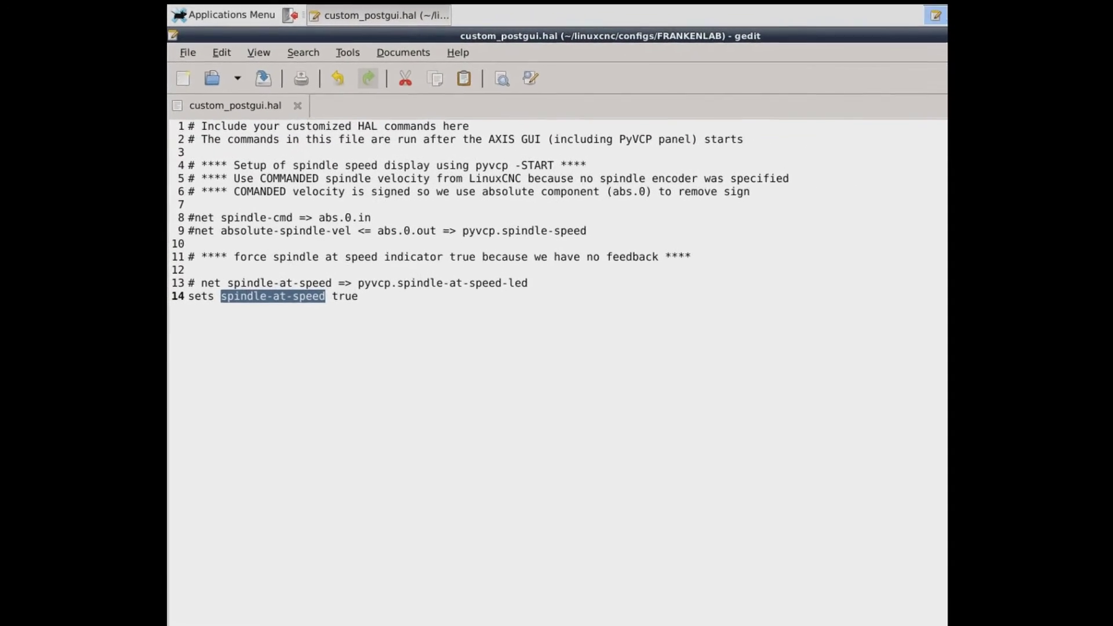
Step: Quit gedit, relaunch FRANKENLAB to view its jog panel, then select the home folder
key(ctrl+q)
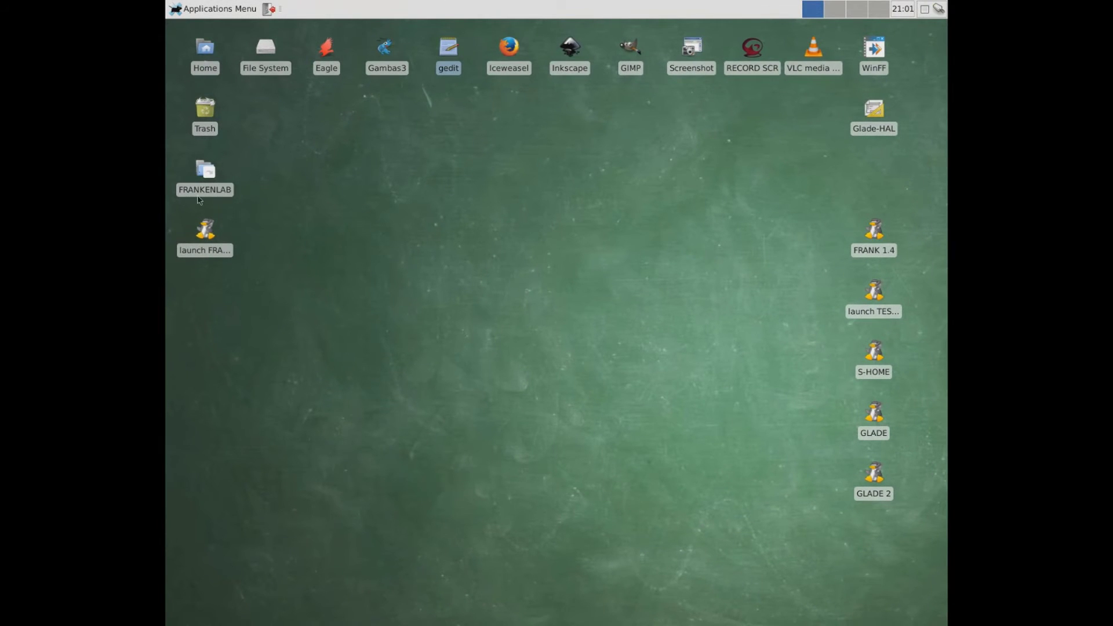
double_click(206, 231)
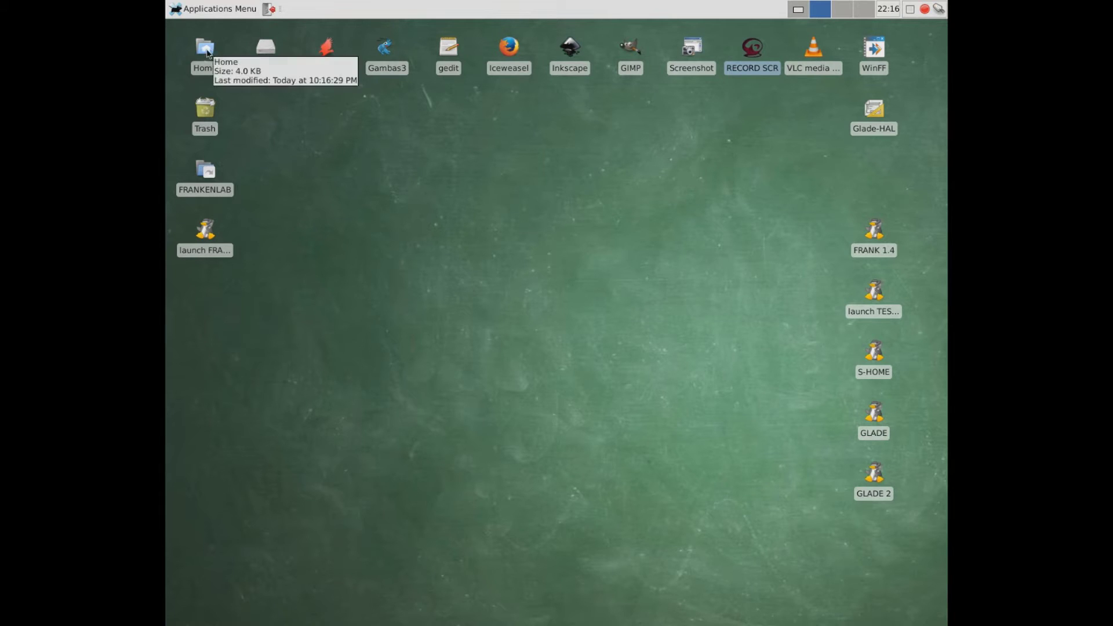
click(205, 53)
Step: Browse to linuxcnc/configs and copy the FRANKENLAB folder
double_click(206, 51)
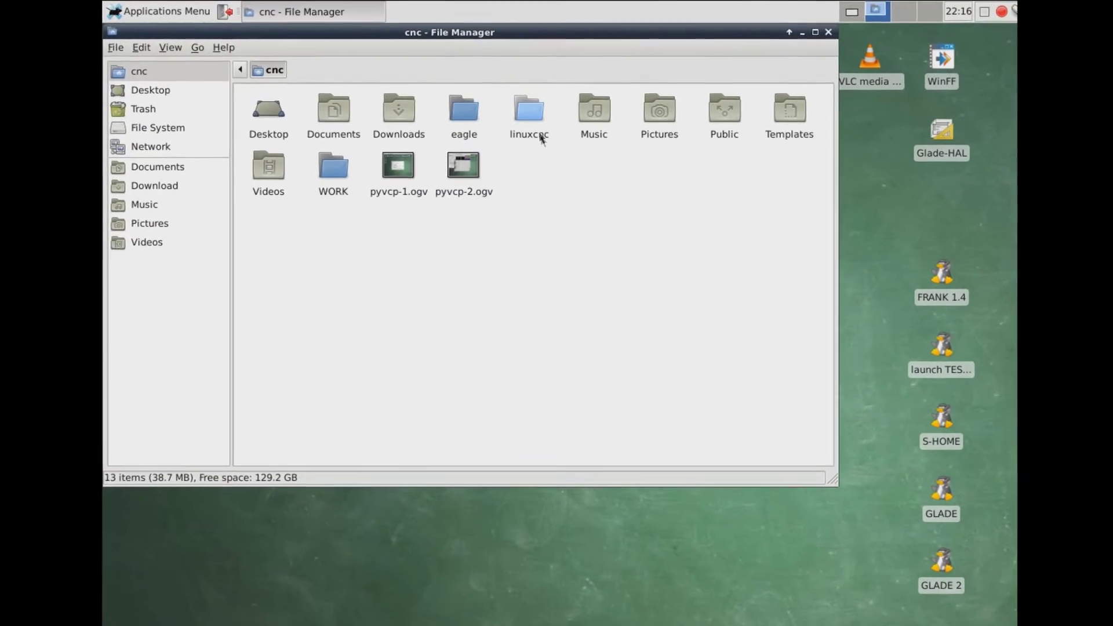
click(533, 109)
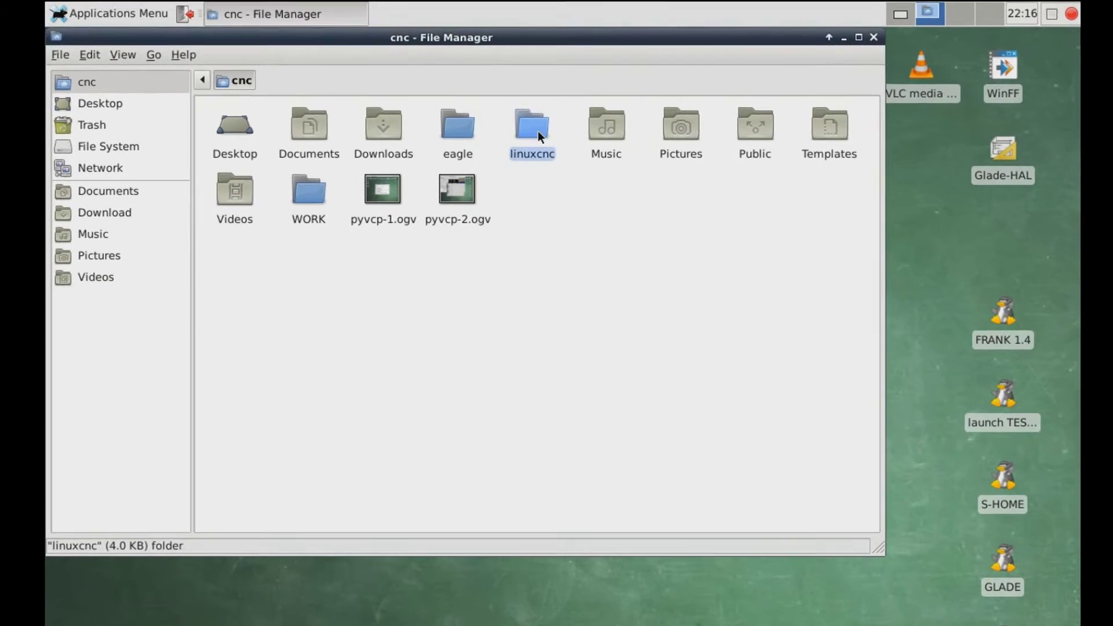
double_click(537, 131)
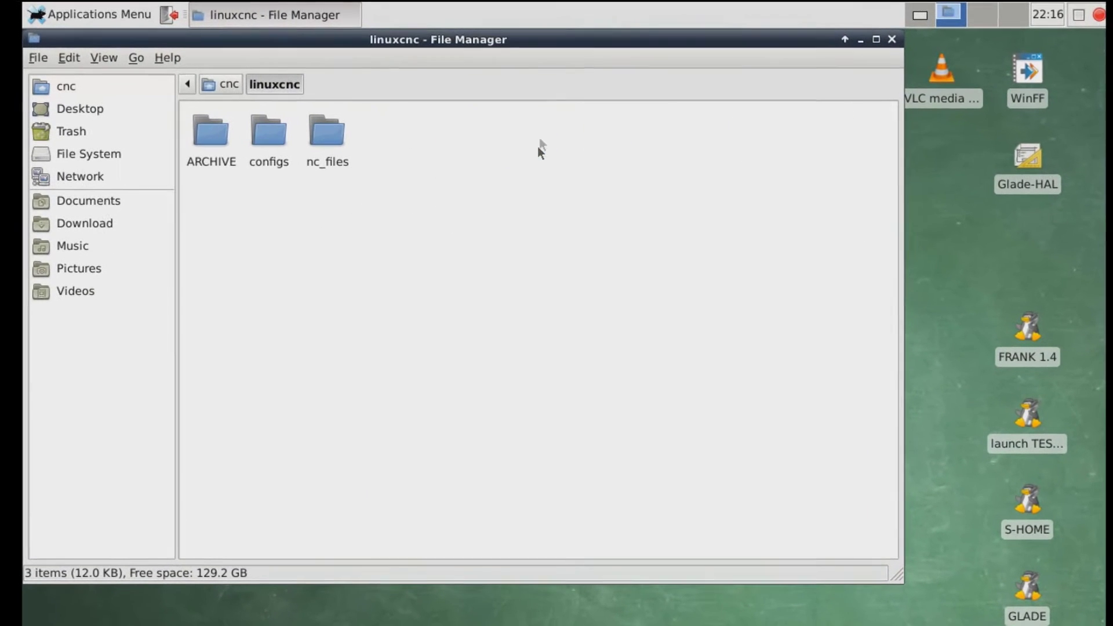
click(266, 135)
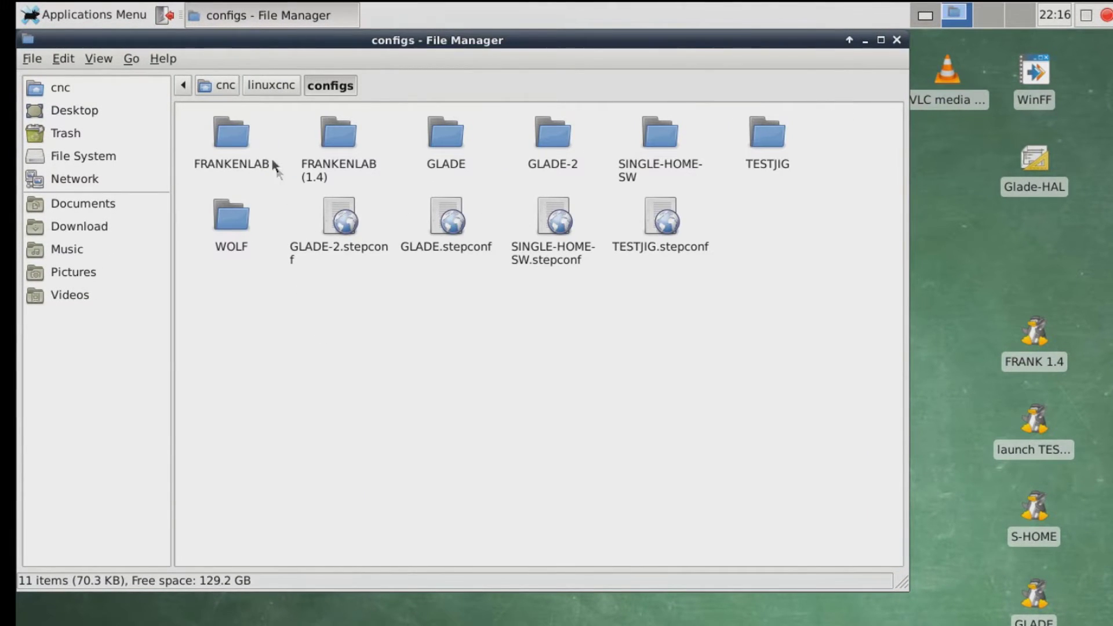
click(237, 148)
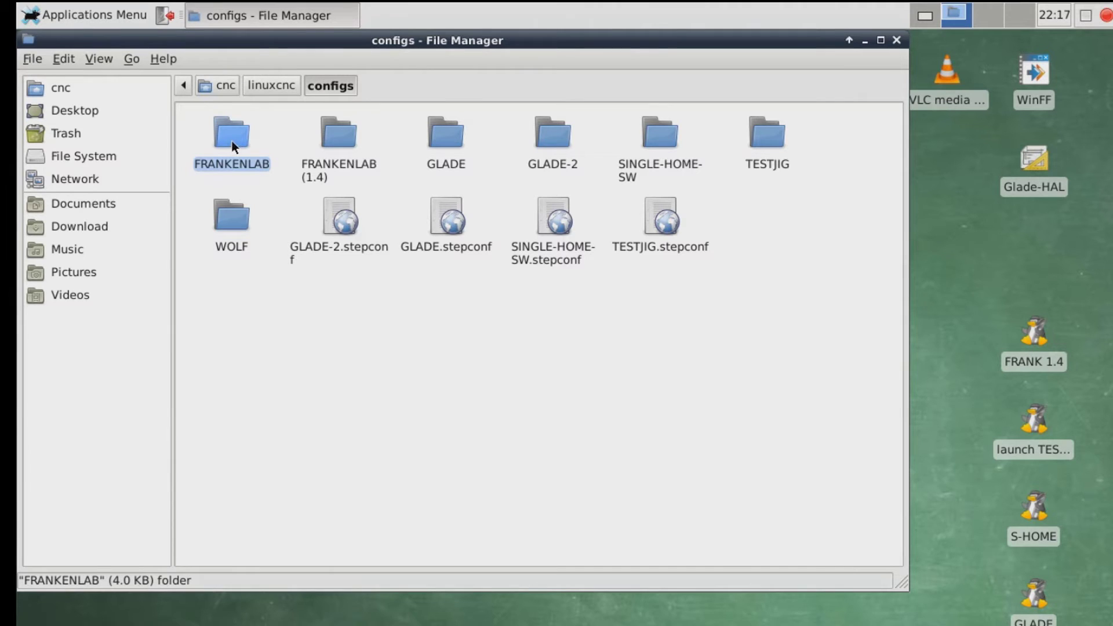
right_click(232, 141)
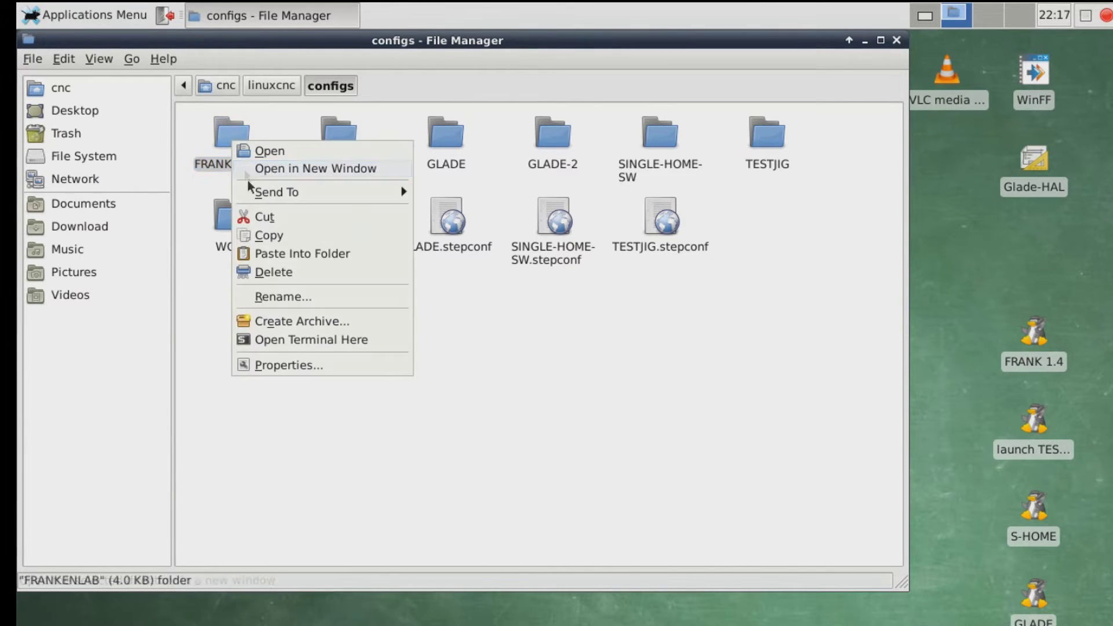
click(272, 237)
Step: Paste FRANKENLAB into linuxcnc/ARCHIVE/configs, replacing all existing files
click(273, 85)
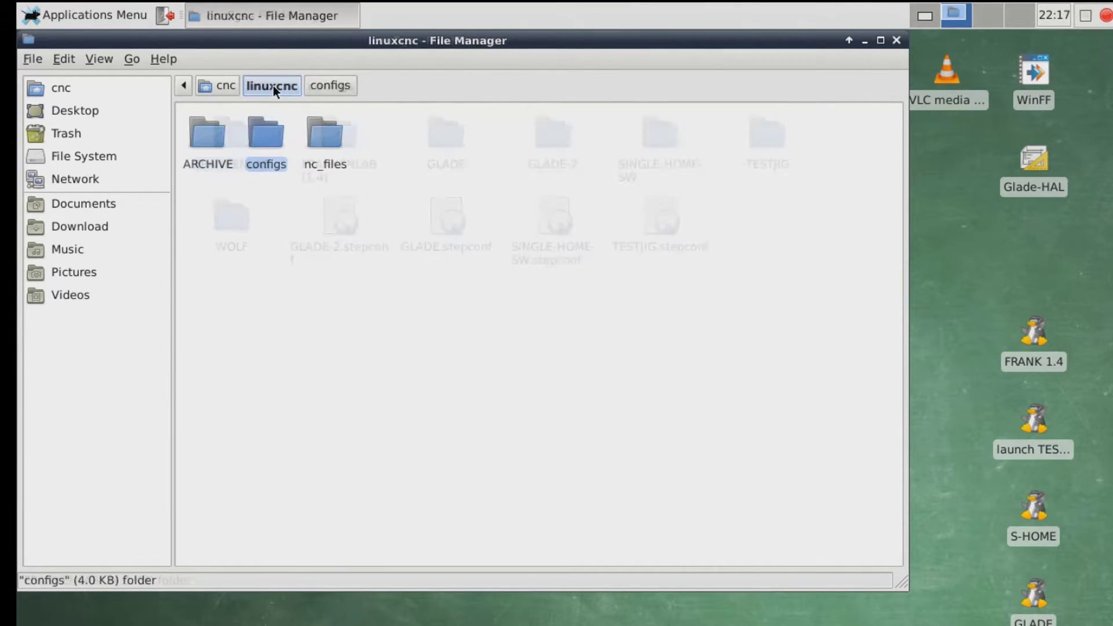
double_click(209, 162)
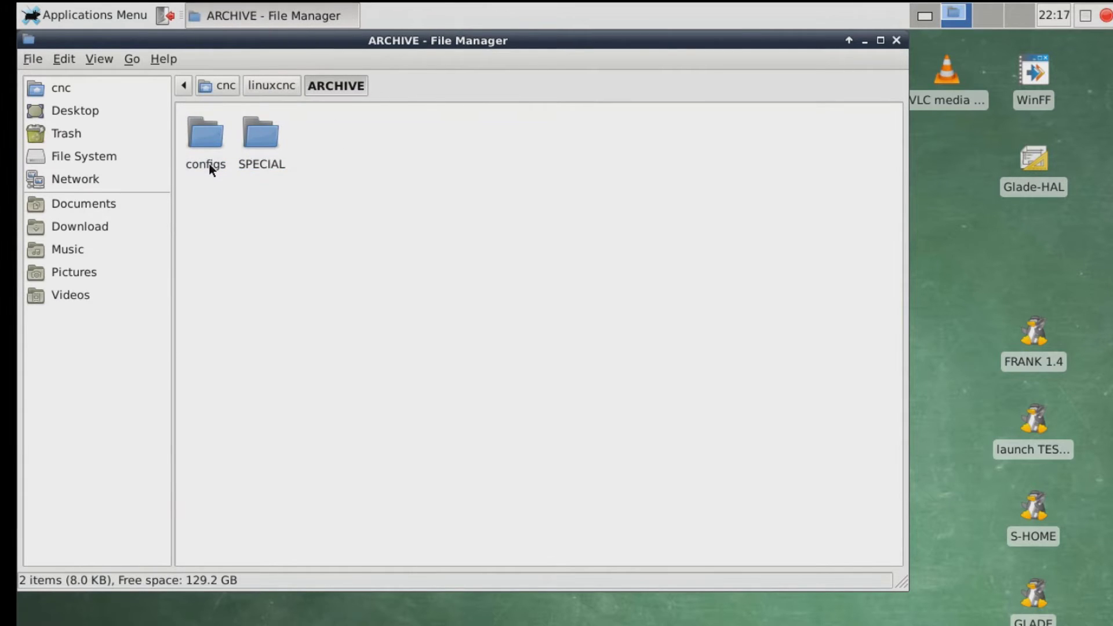
click(213, 139)
double_click(214, 140)
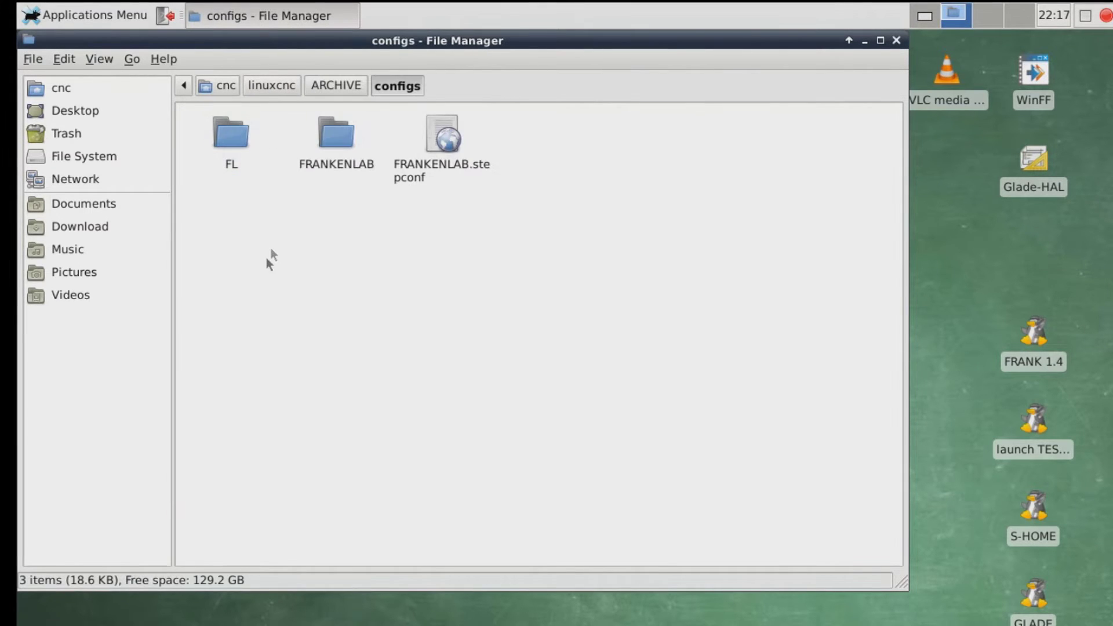
right_click(372, 247)
click(408, 297)
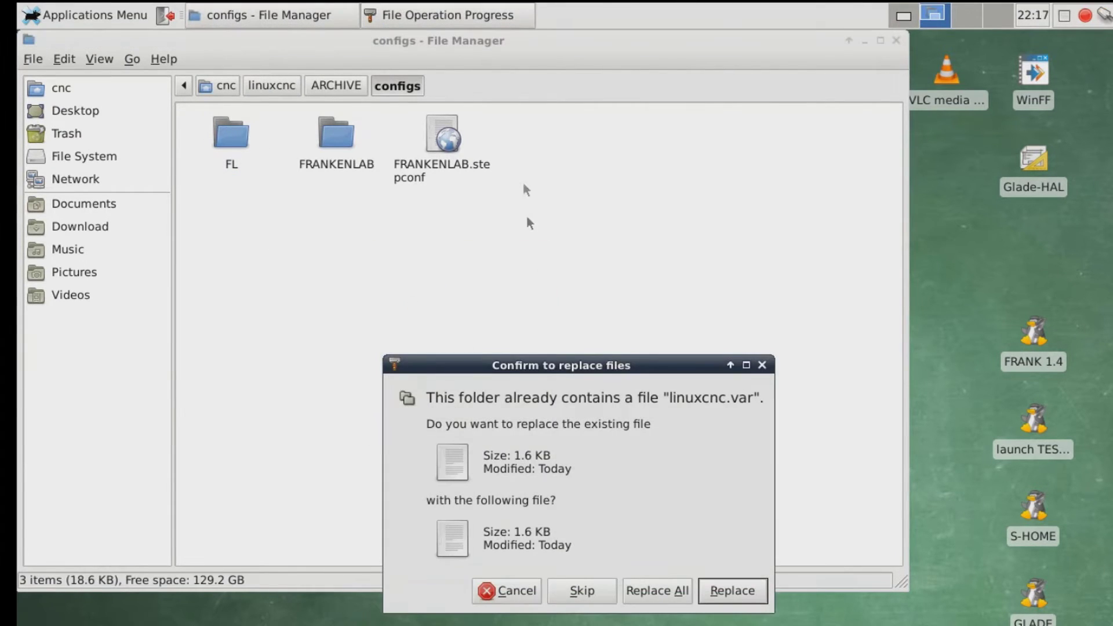
click(657, 593)
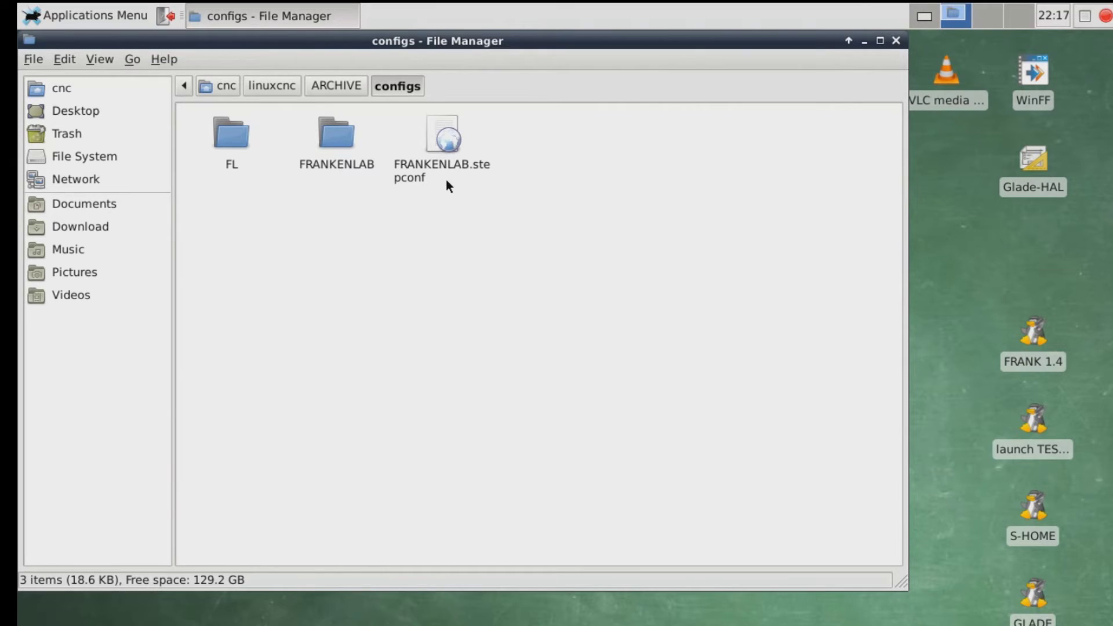
Step: Navigate back into the main linuxcnc/configs folder
click(278, 88)
click(271, 140)
double_click(270, 139)
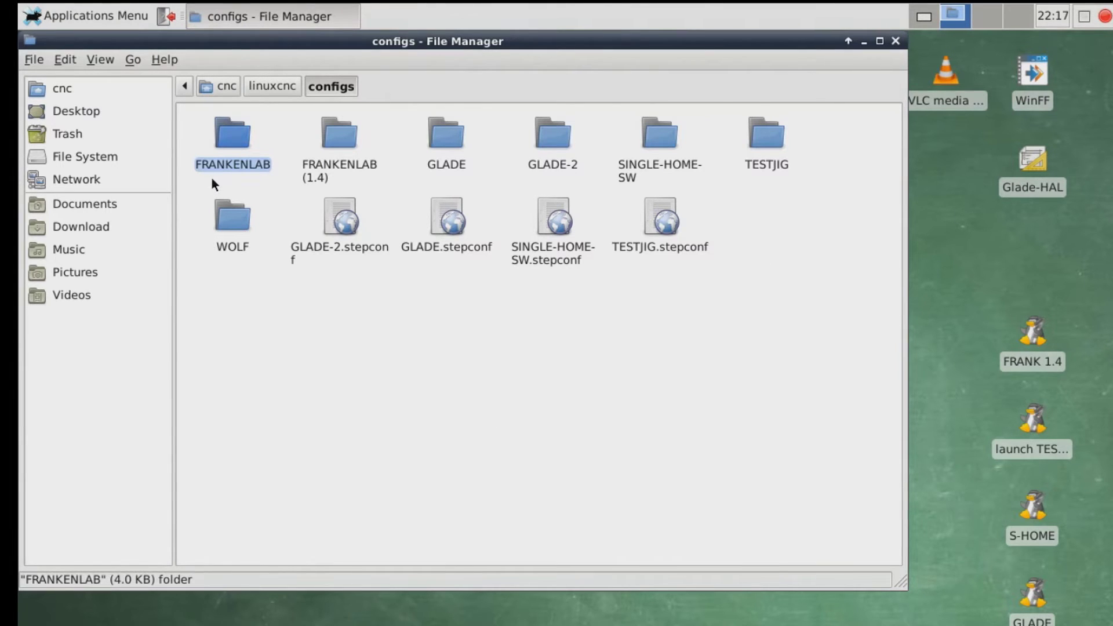
double_click(232, 136)
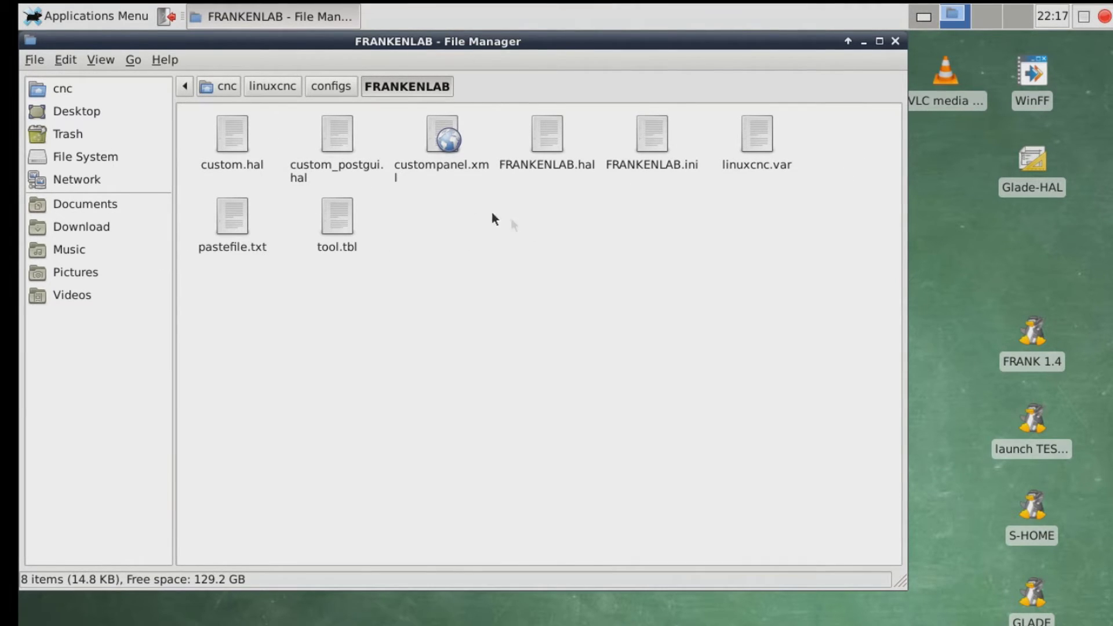
click(450, 140)
click(552, 129)
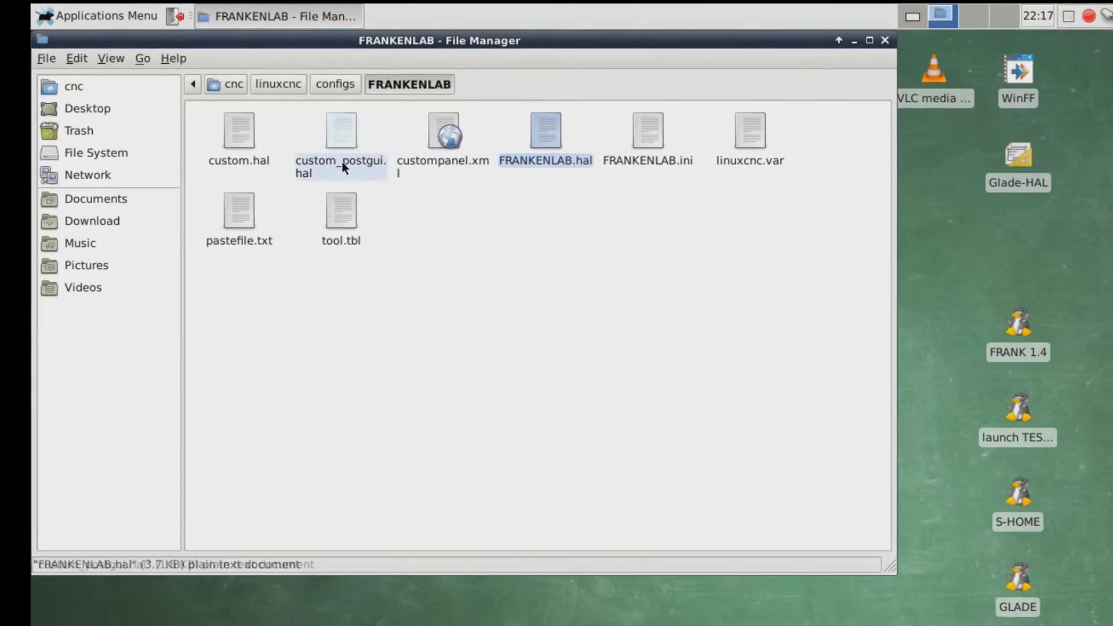
click(343, 165)
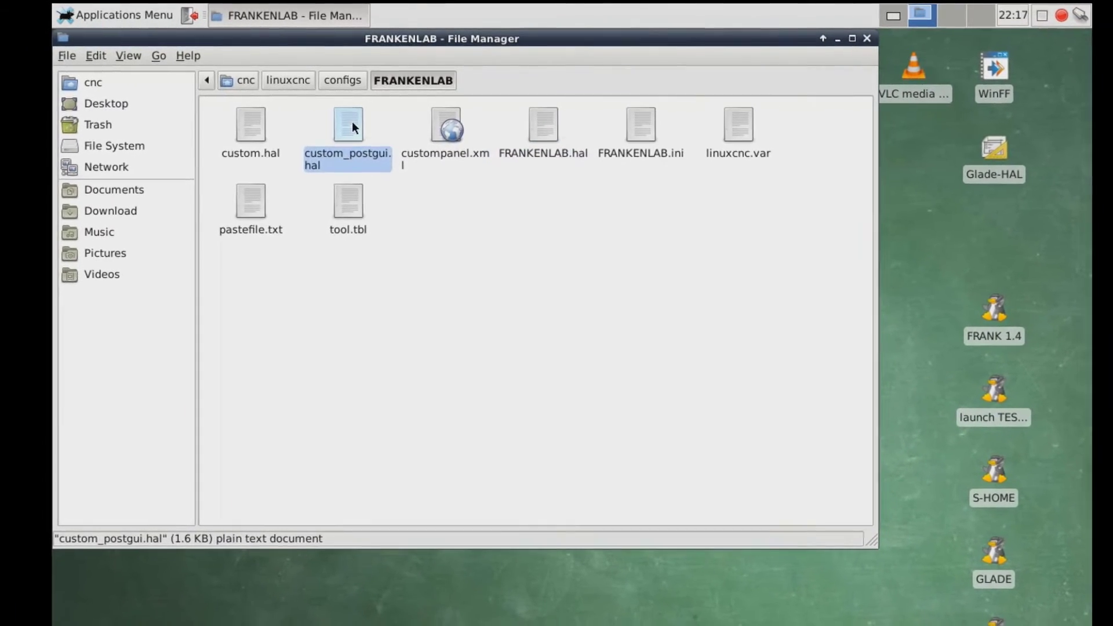
double_click(352, 123)
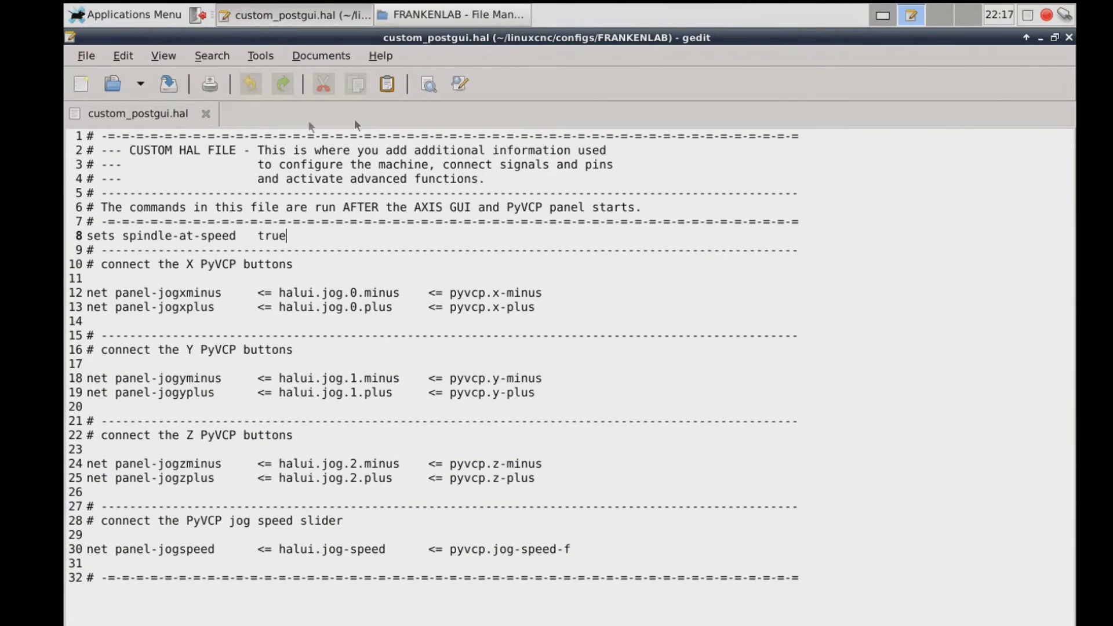
click(206, 113)
click(1069, 37)
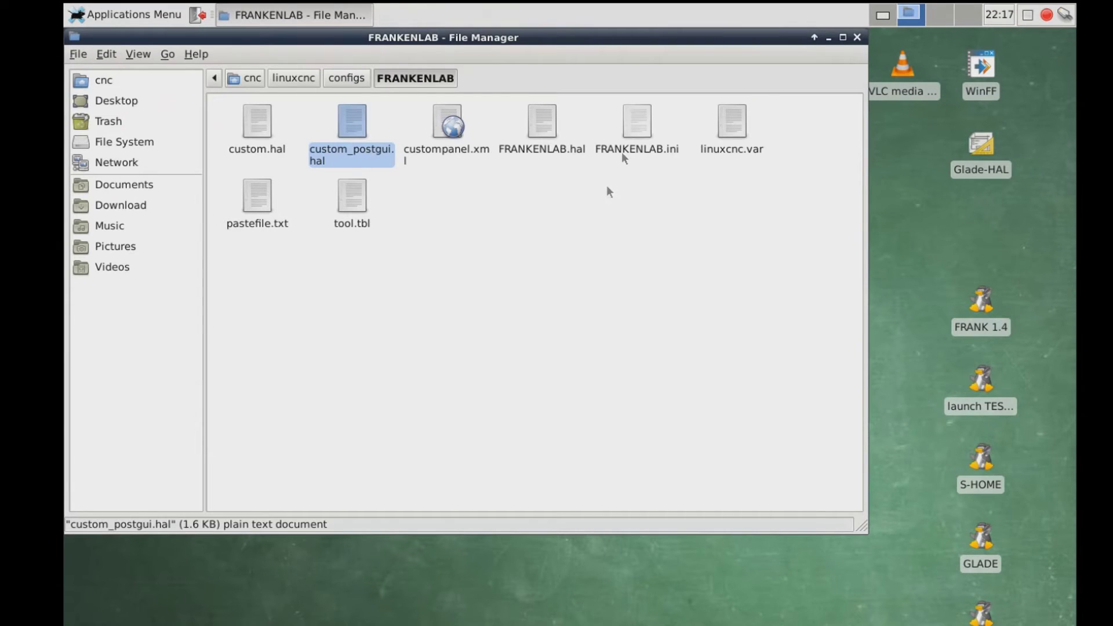
double_click(645, 128)
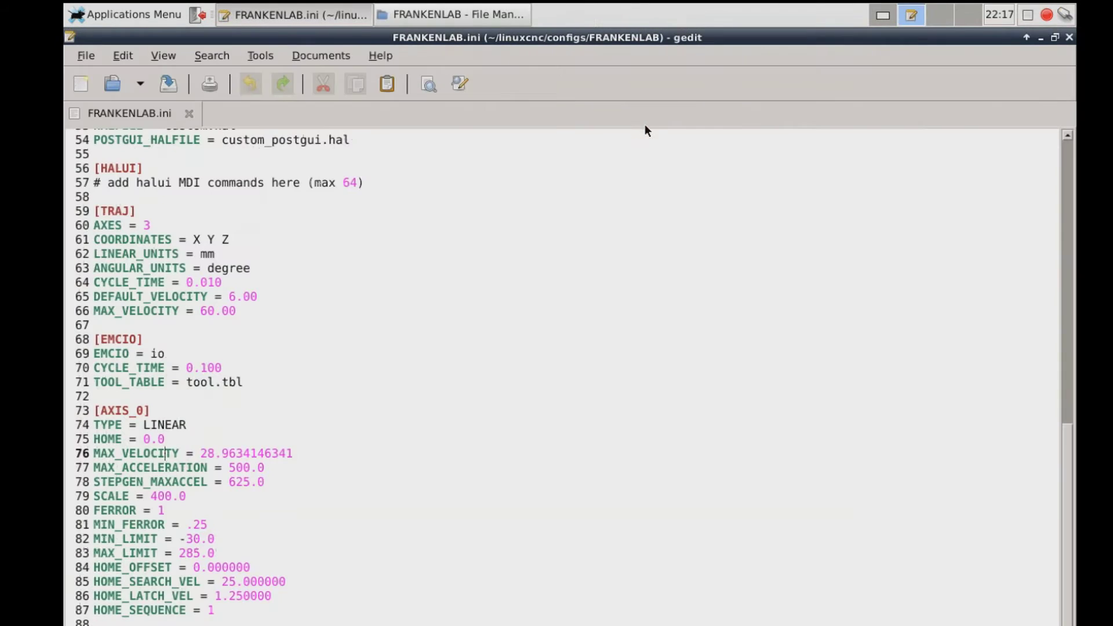
scroll(369, 241, up, 5)
scroll(369, 240, up, 2)
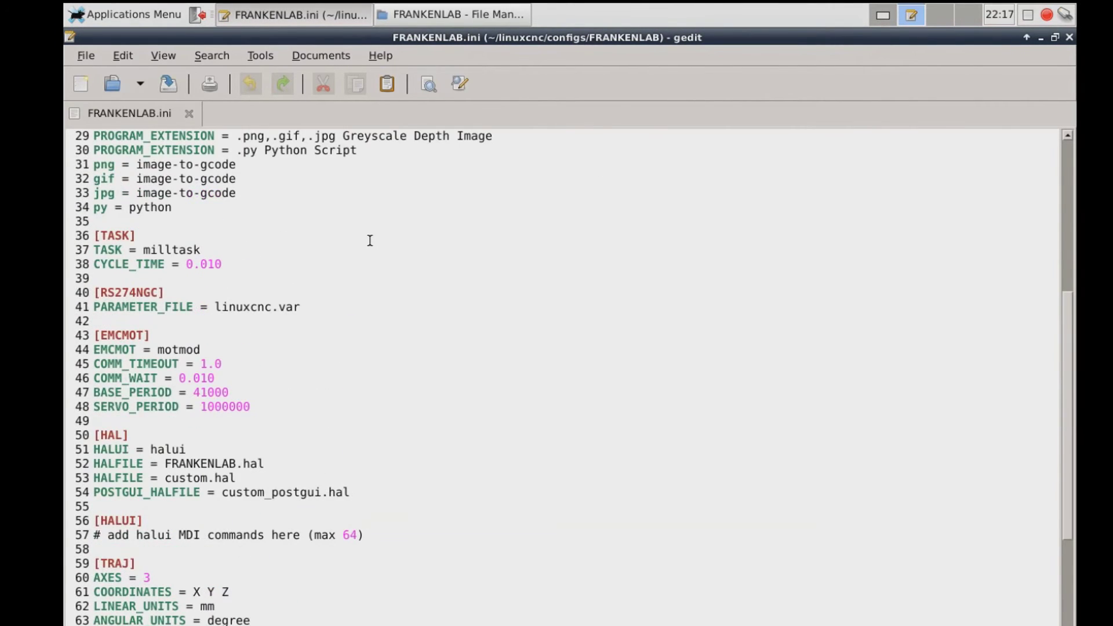
scroll(368, 241, up, 3)
scroll(369, 240, up, 3)
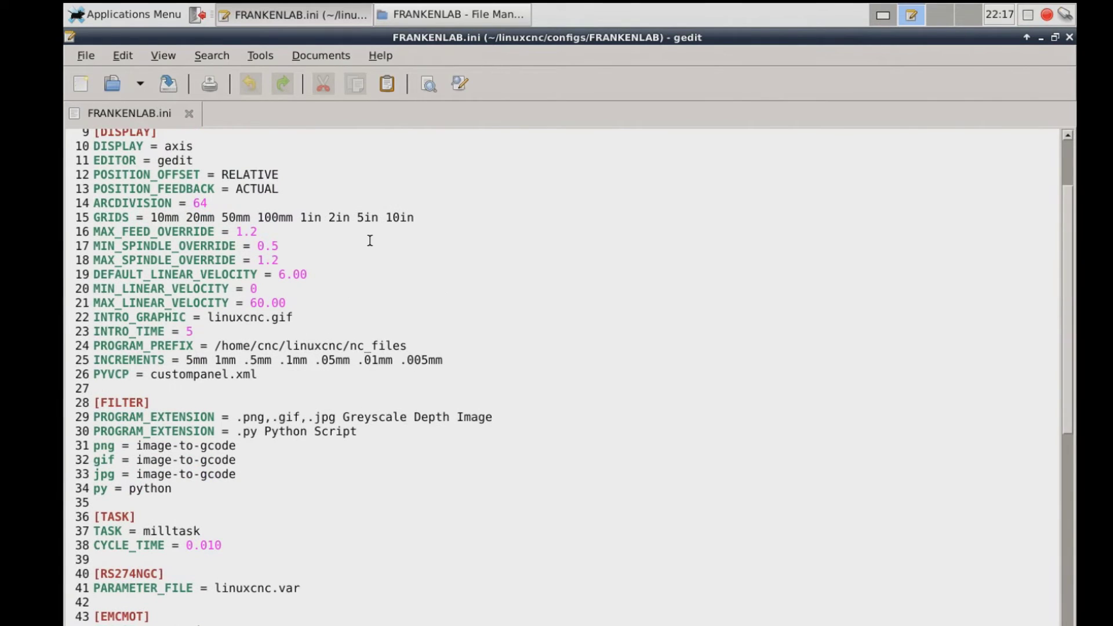
scroll(369, 240, down, 8)
scroll(369, 240, down, 7)
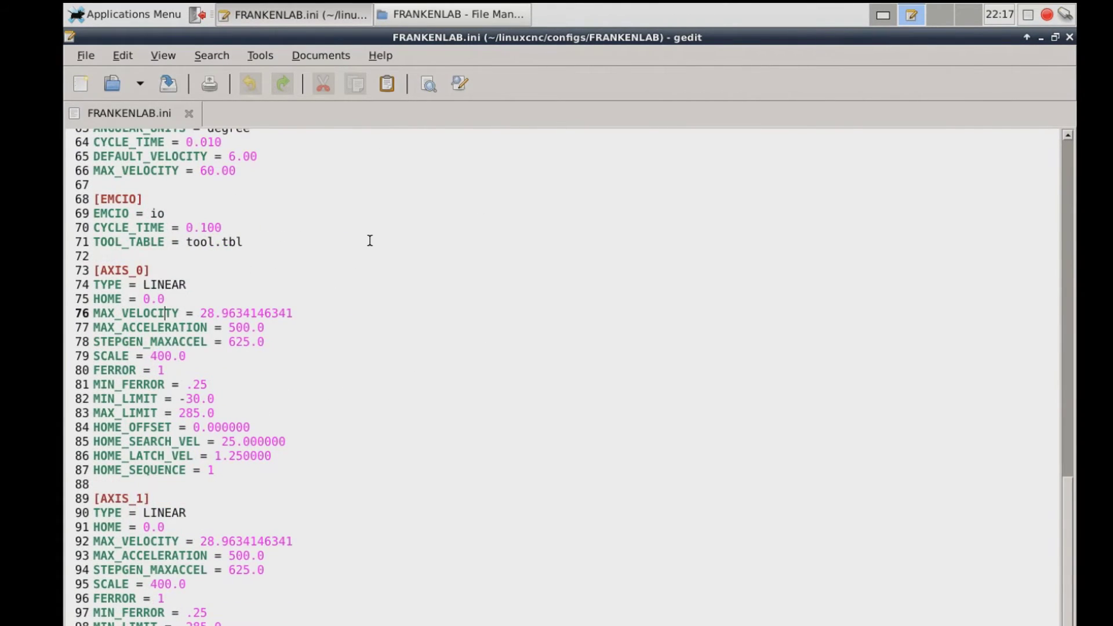
scroll(369, 240, down, 3)
scroll(368, 240, up, 2)
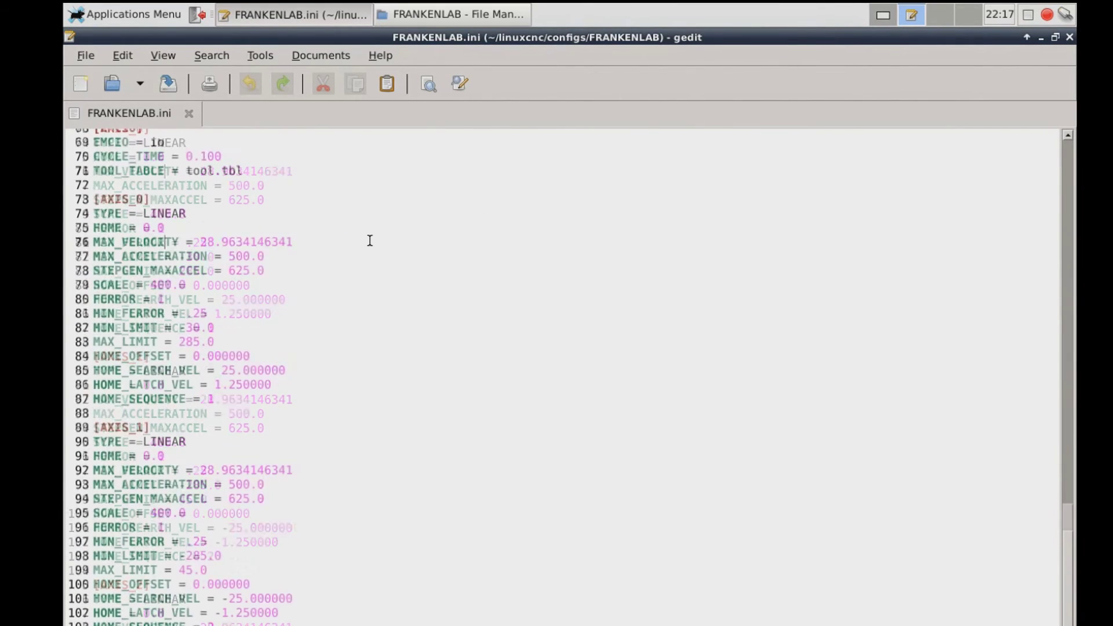
scroll(373, 249, up, 18)
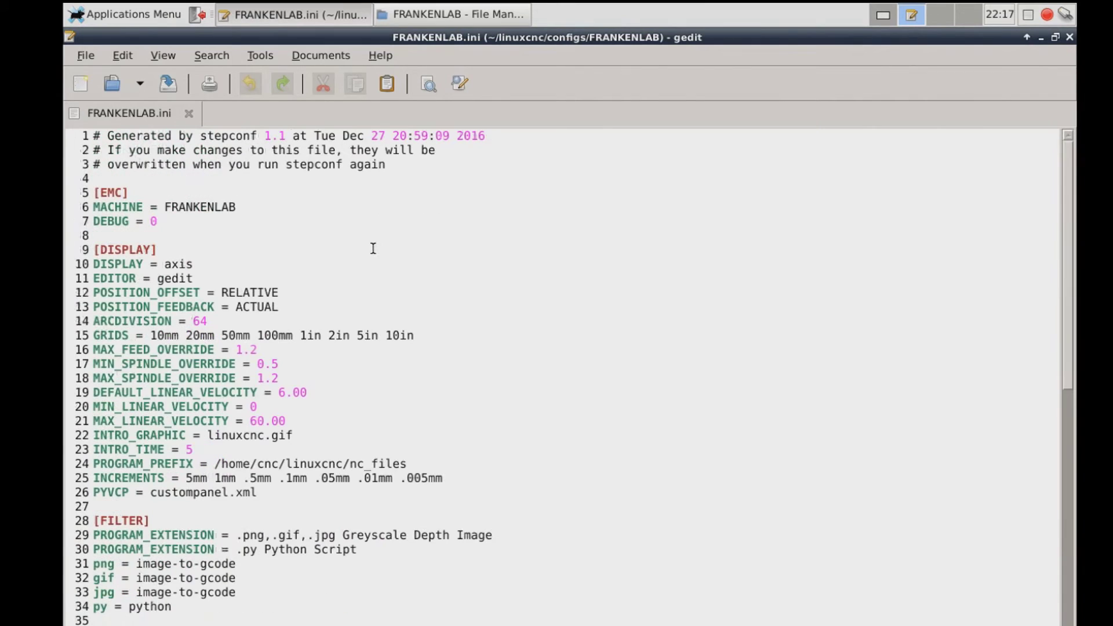
click(188, 112)
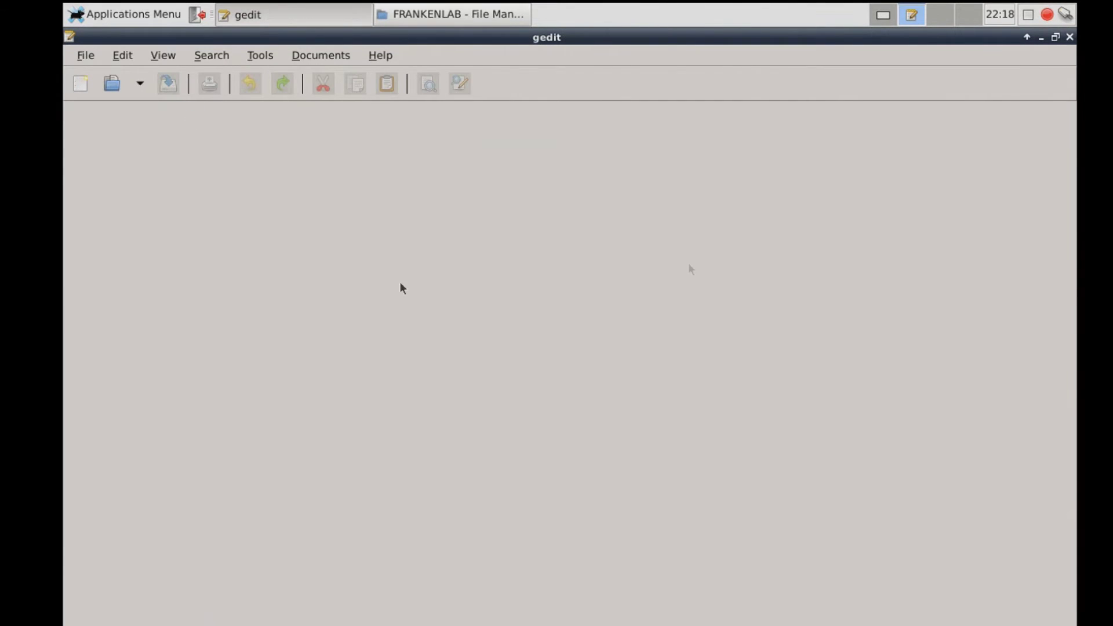
click(1068, 37)
click(585, 266)
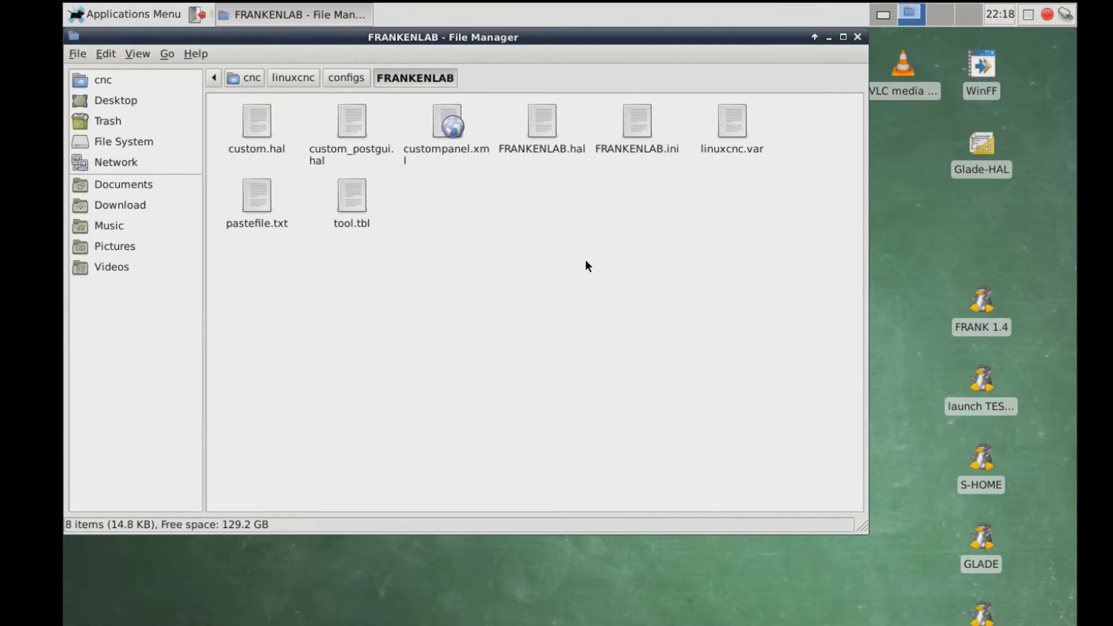
Step: Open the HAL Configuration window from AXIS's Machine menu
click(300, 78)
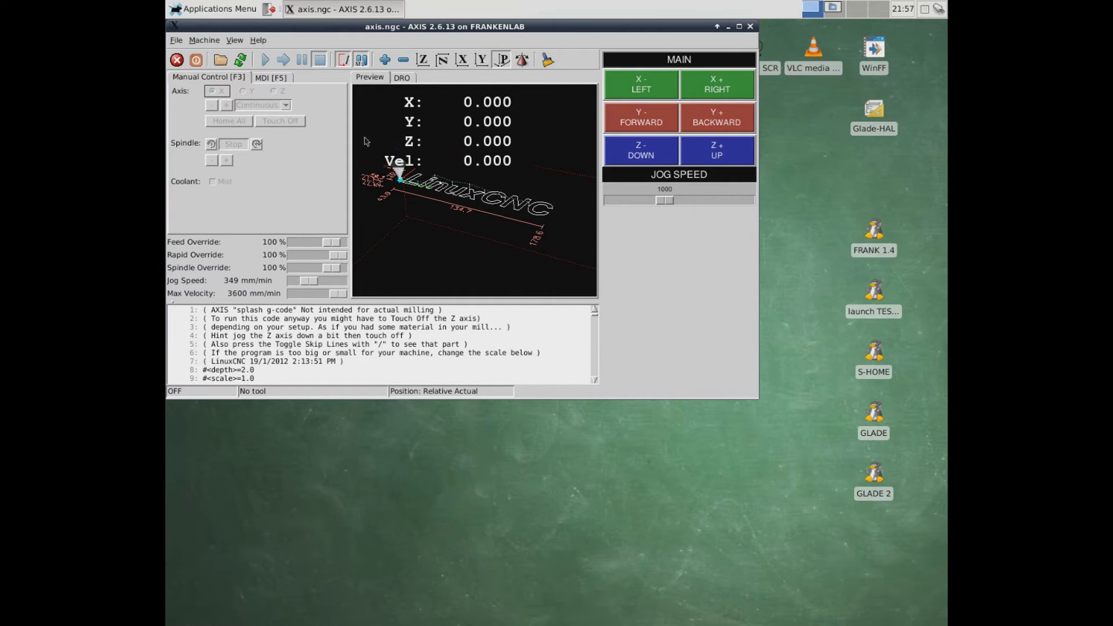
click(212, 43)
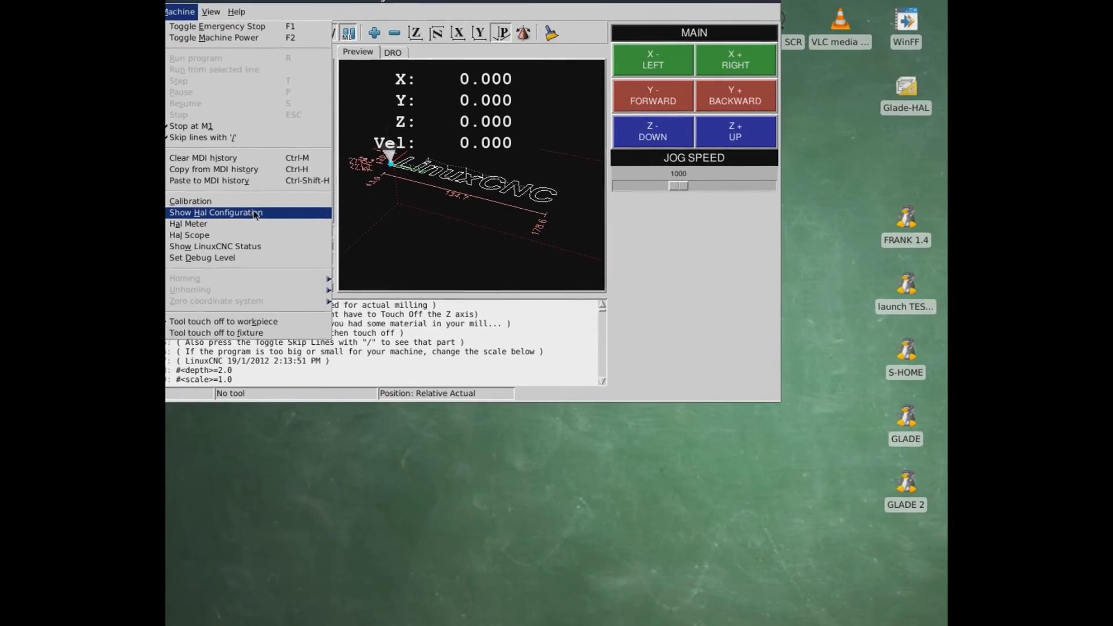
click(263, 220)
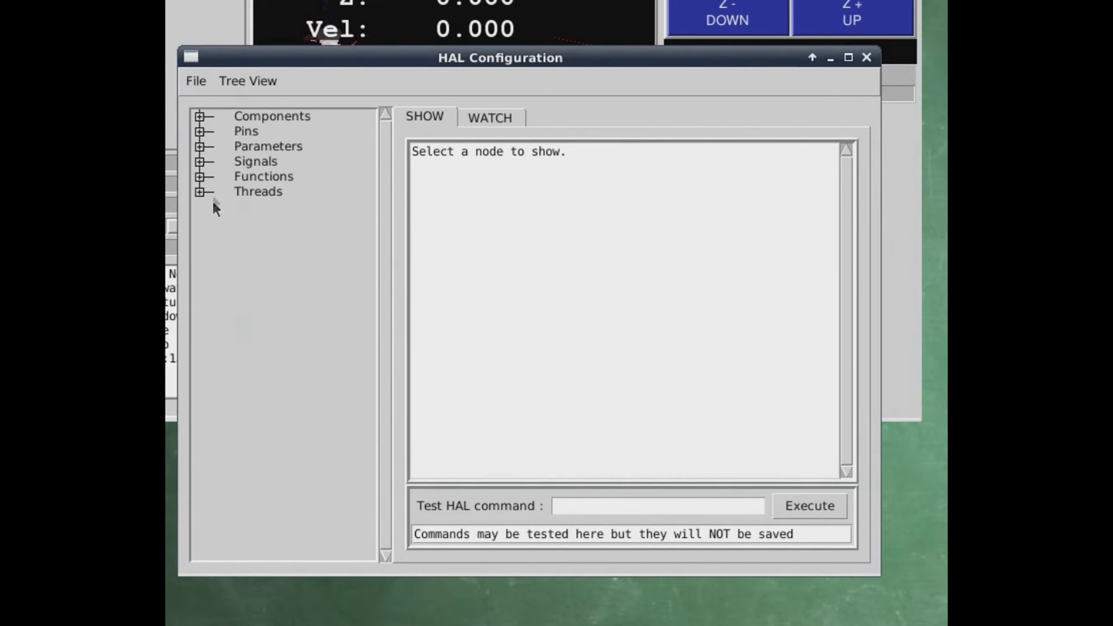
Step: Expand Pins > halui and inspect the halui.jog-speed pin's connection
click(199, 163)
click(199, 163)
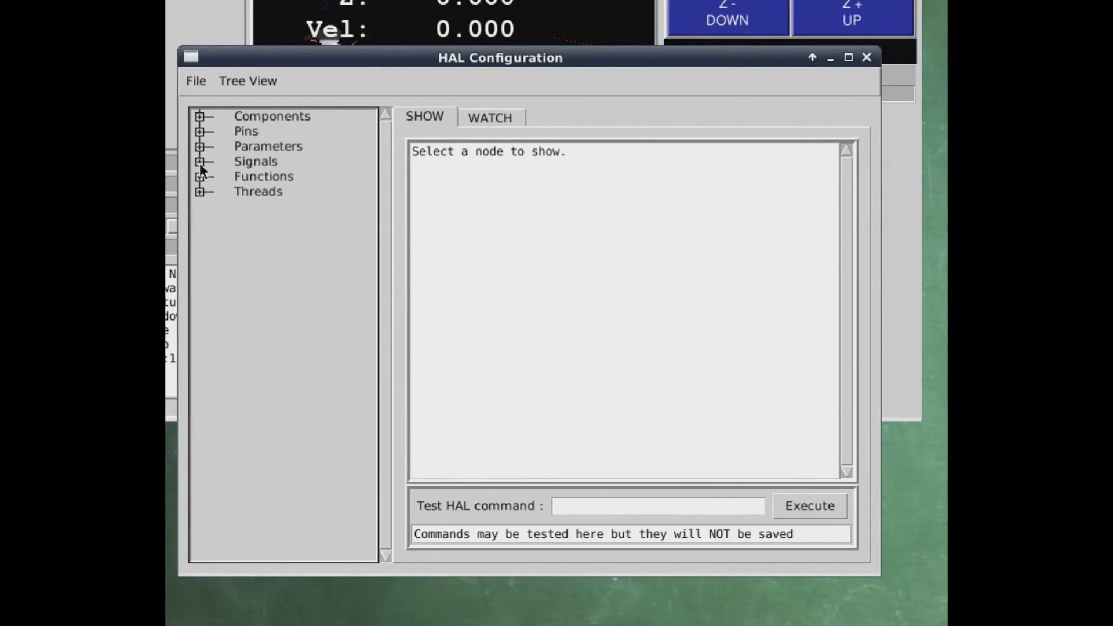
click(199, 132)
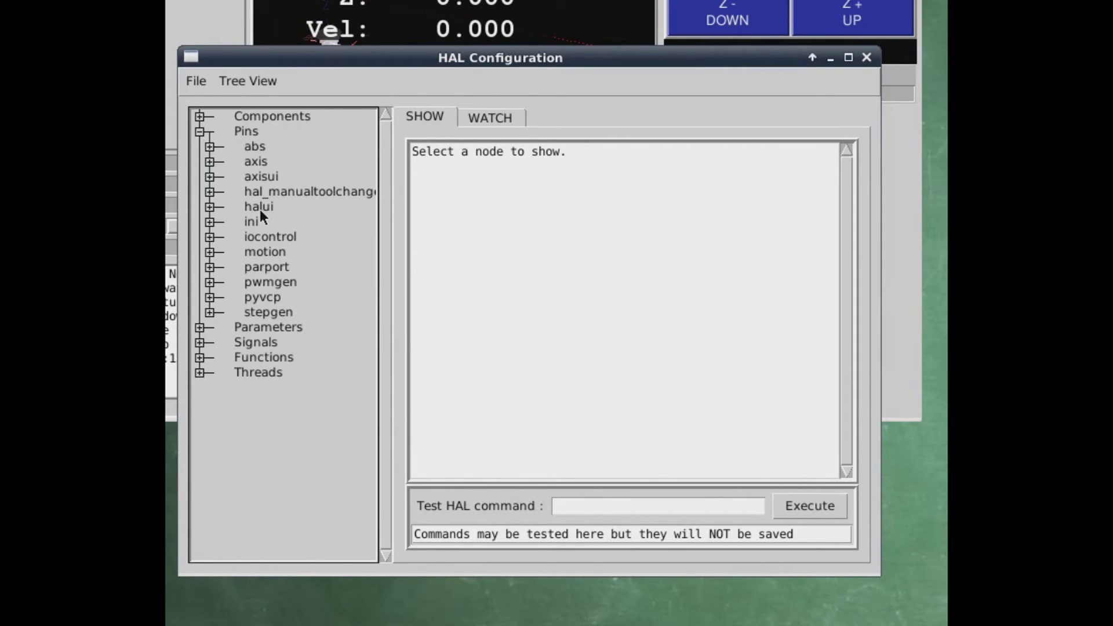
click(209, 207)
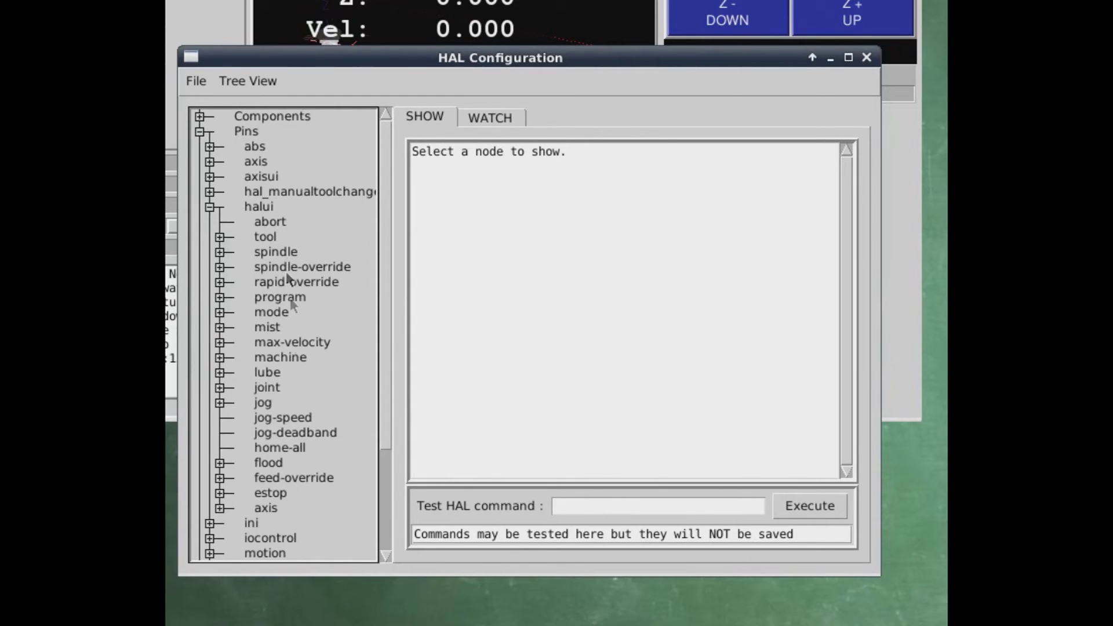
click(297, 418)
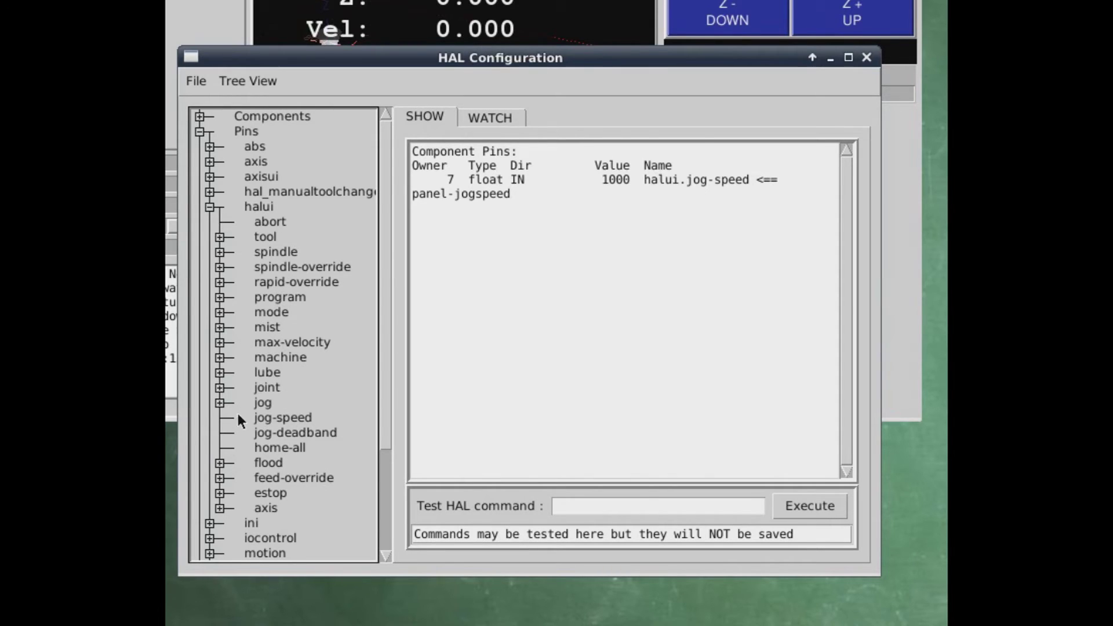
Step: Inspect halui jog pins for axes 0 and 2, confirming halui.jog.0.plus links to panel-jogxplus
click(220, 402)
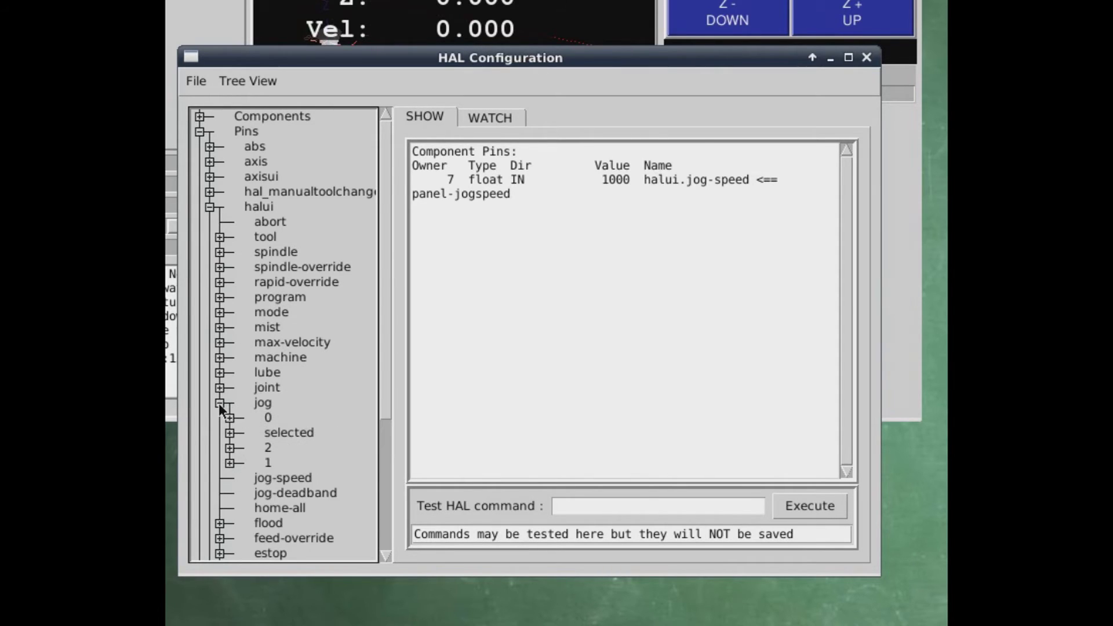
click(268, 417)
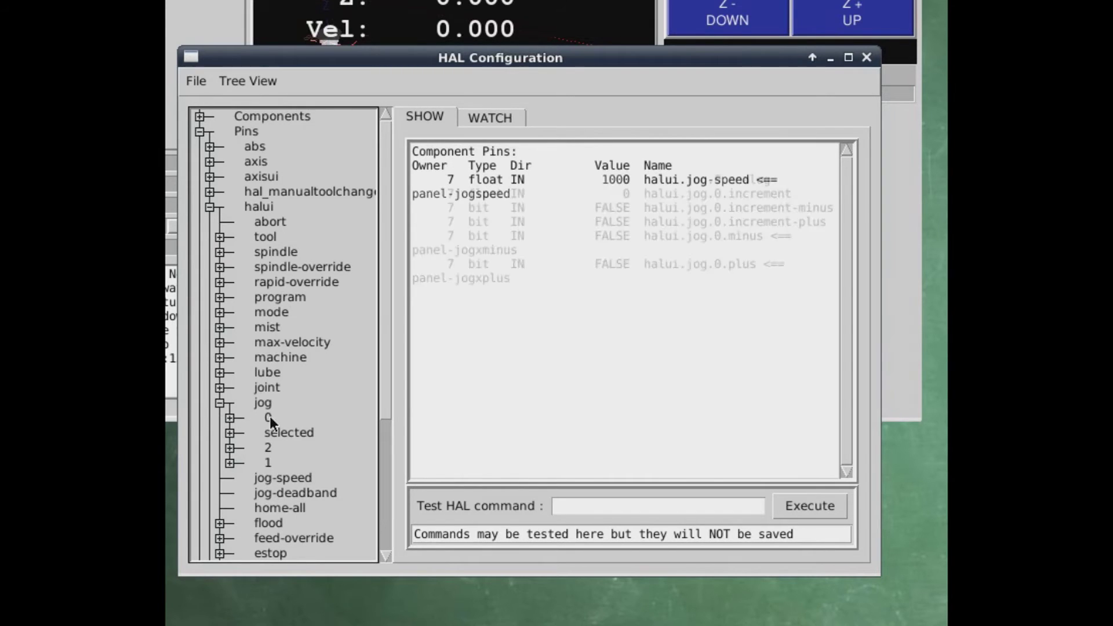
click(269, 447)
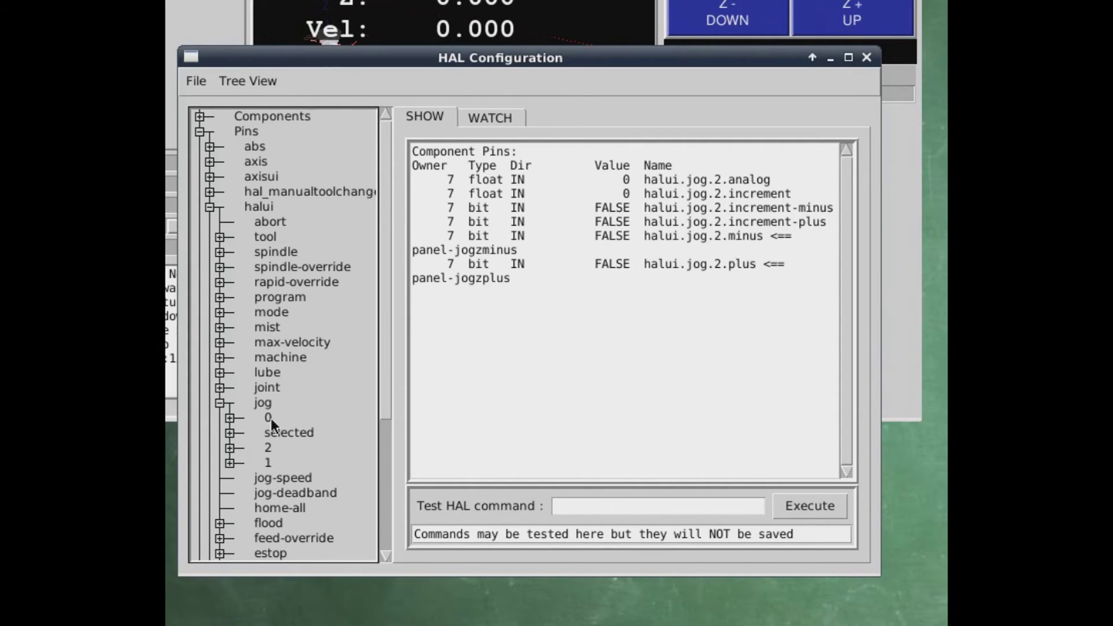
click(261, 402)
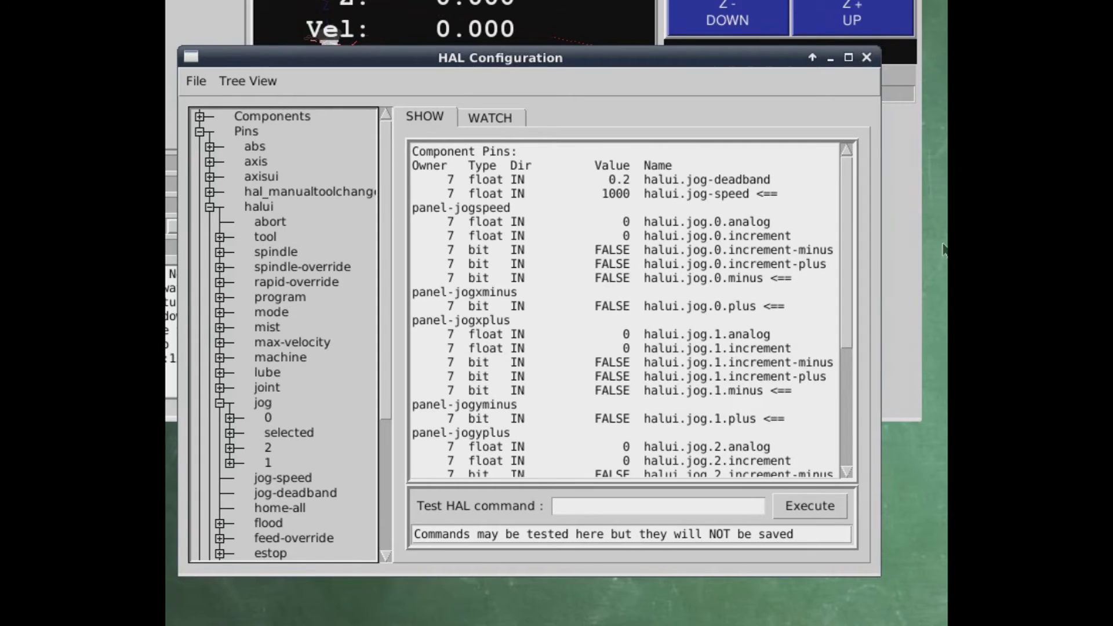
scroll(841, 280, down, 1)
scroll(828, 378, down, 3)
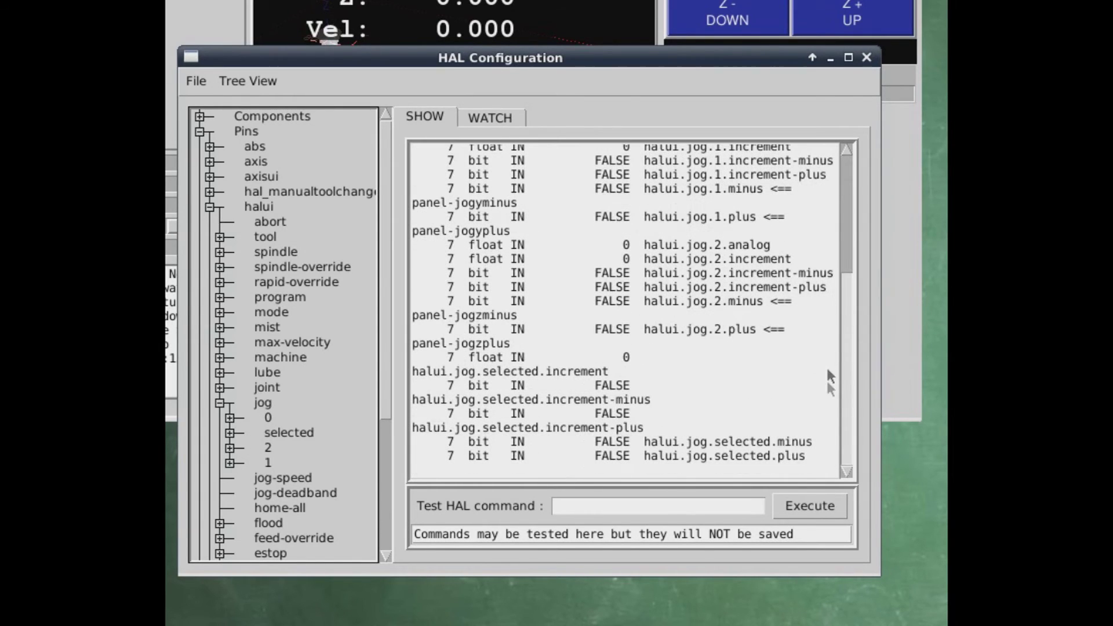
scroll(848, 415, up, 1)
scroll(855, 338, up, 3)
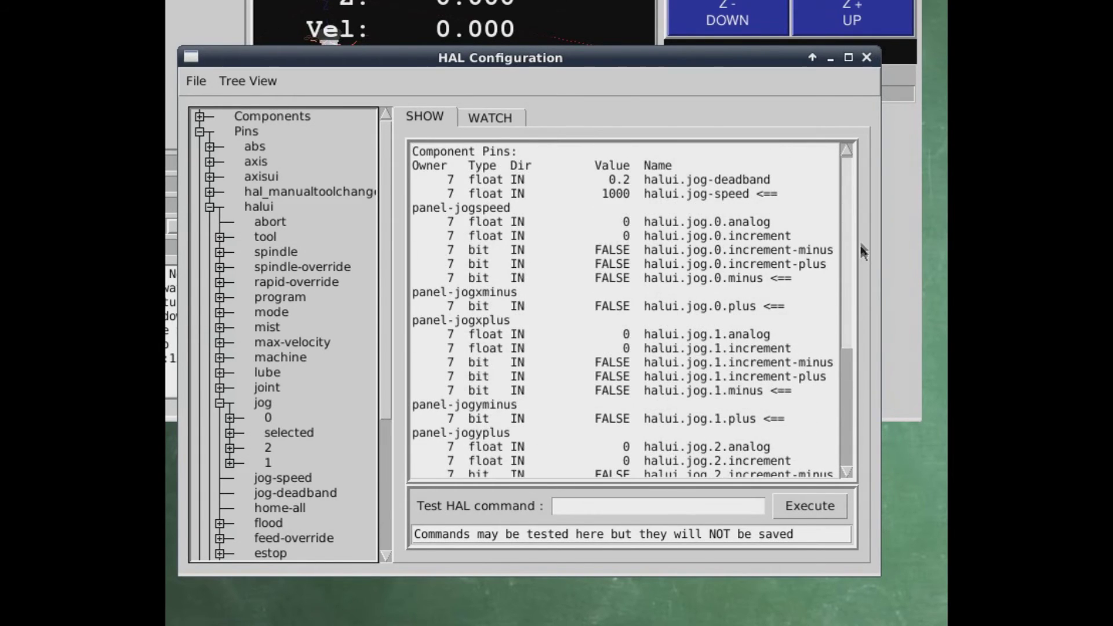
click(229, 418)
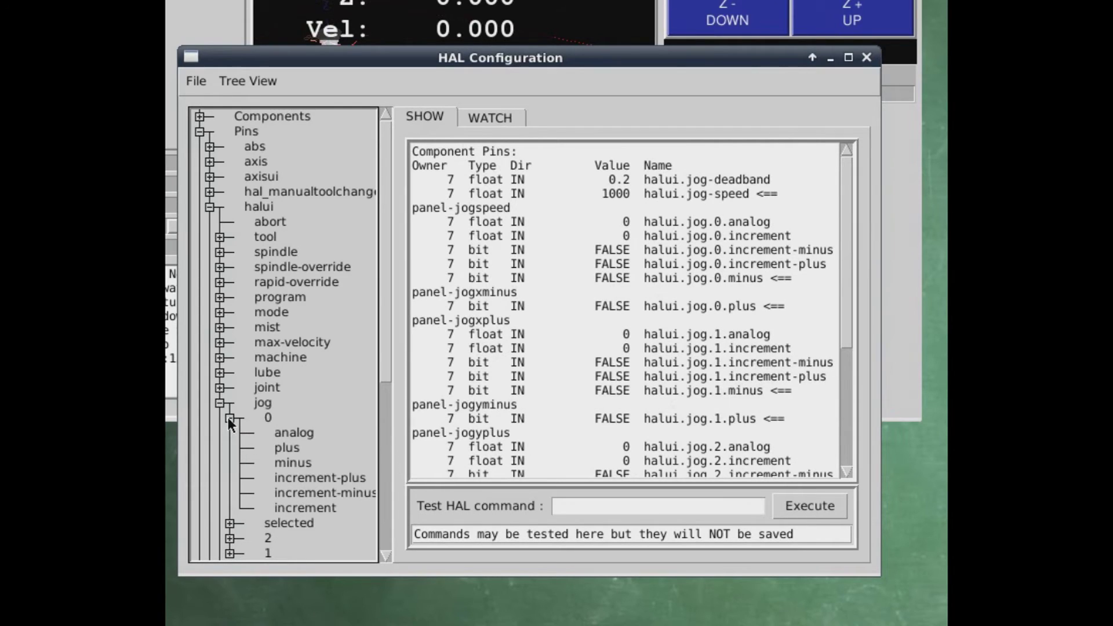
click(290, 448)
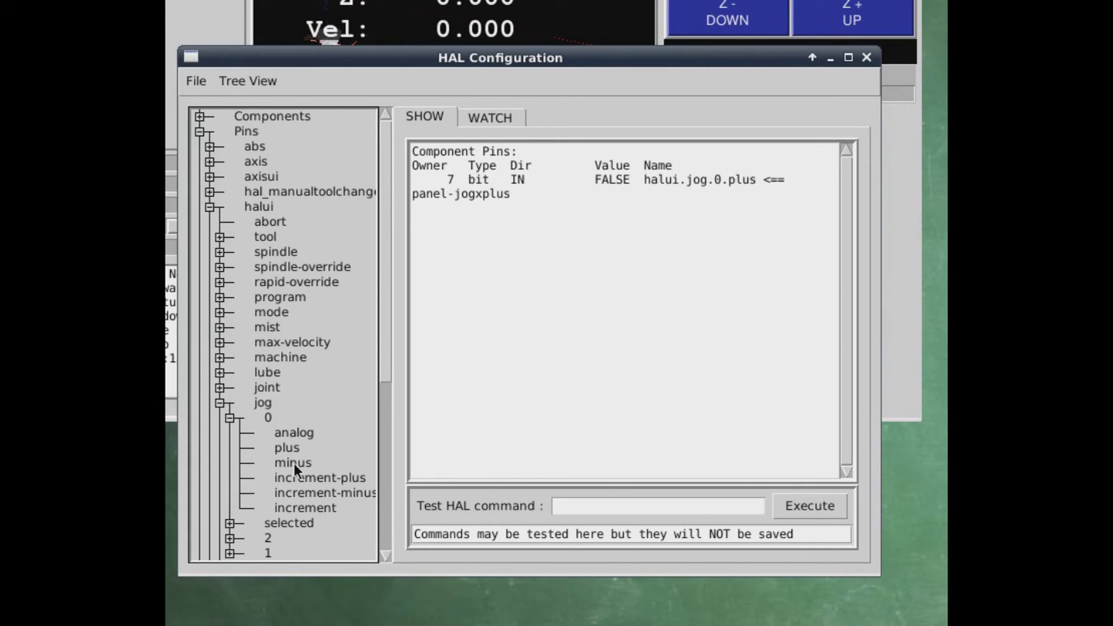
click(505, 120)
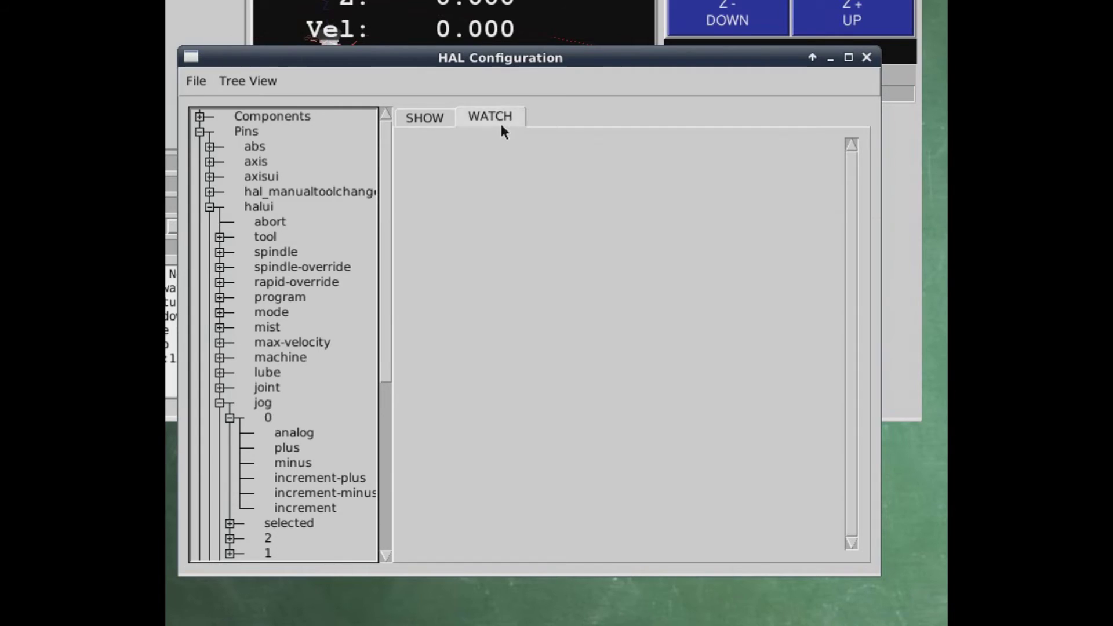
Step: Add pyvcp.x-plus and halui.jog.0.plus to the Watch list, then close HAL Configuration
click(219, 404)
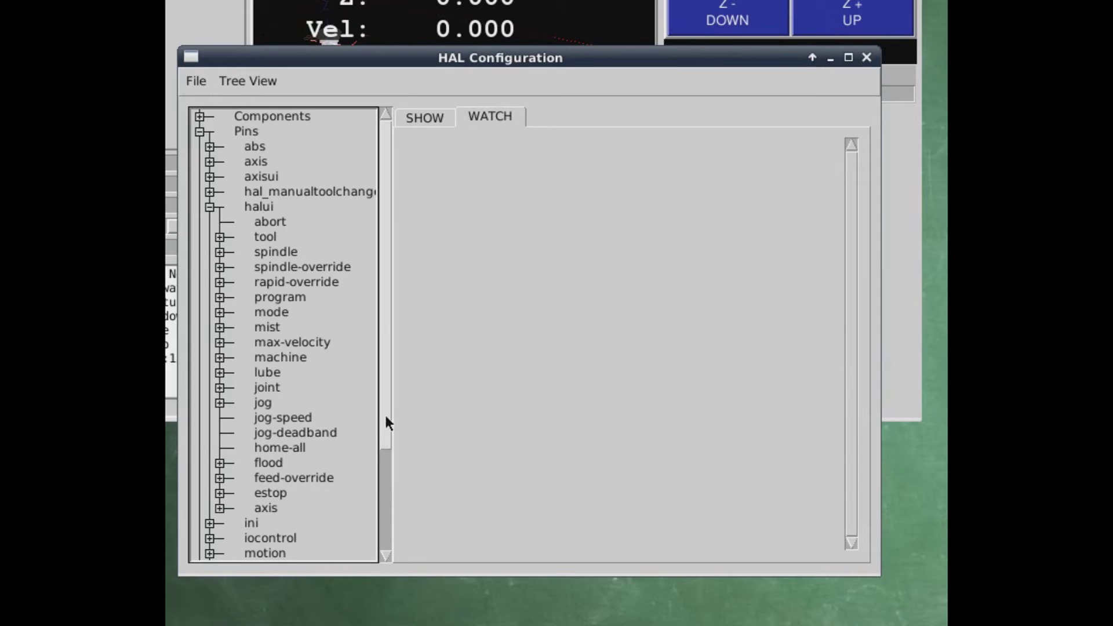
drag(385, 421, 381, 498)
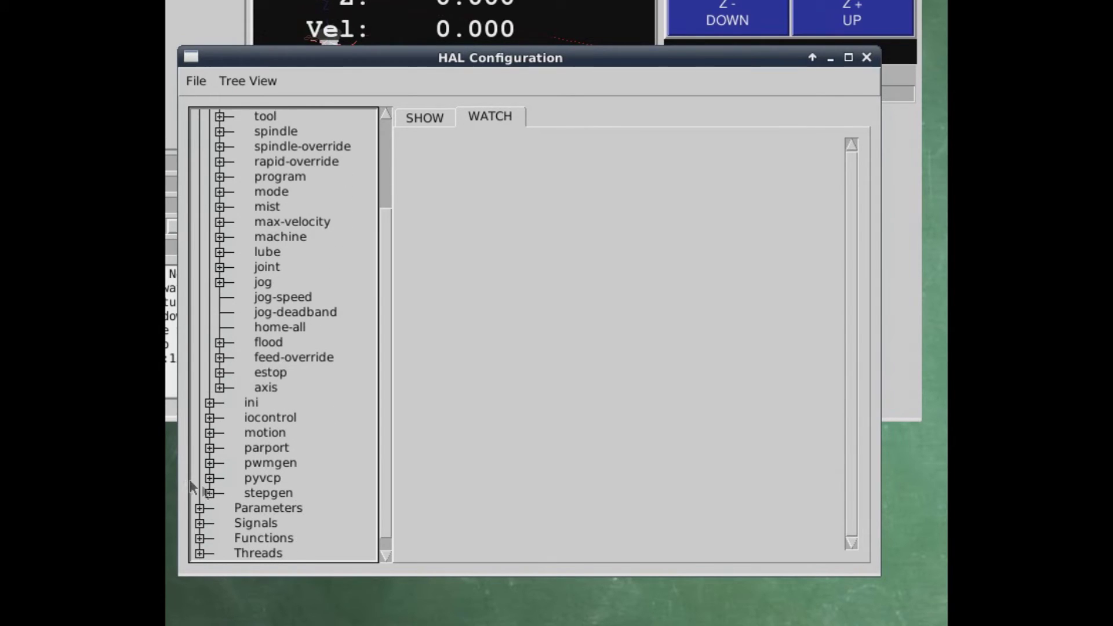
click(209, 478)
scroll(294, 473, down, 3)
scroll(313, 390, down, 2)
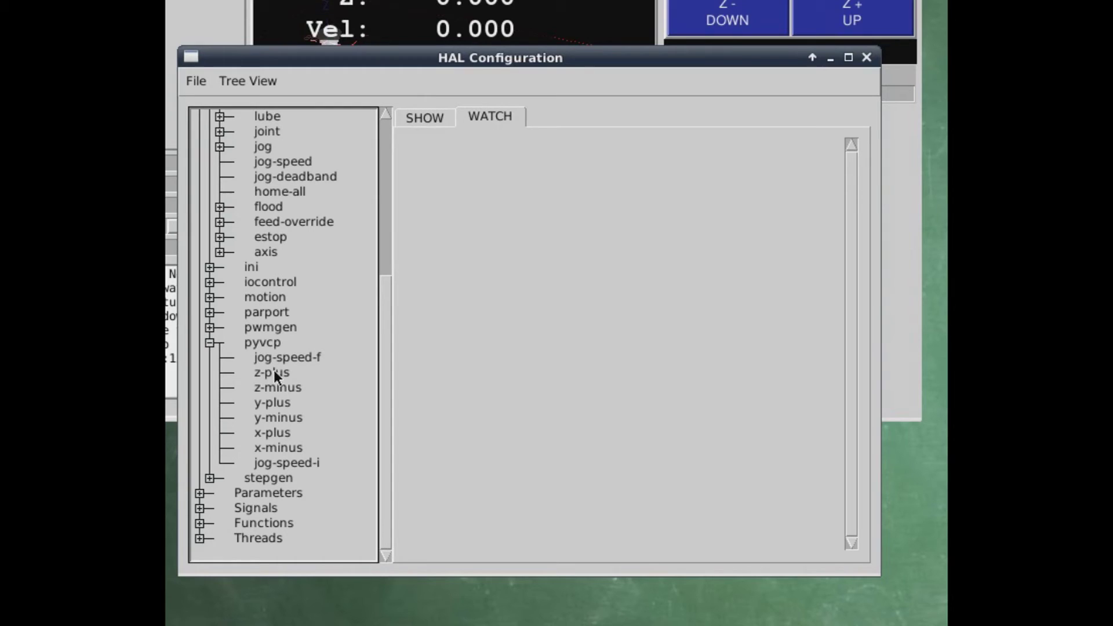
click(278, 434)
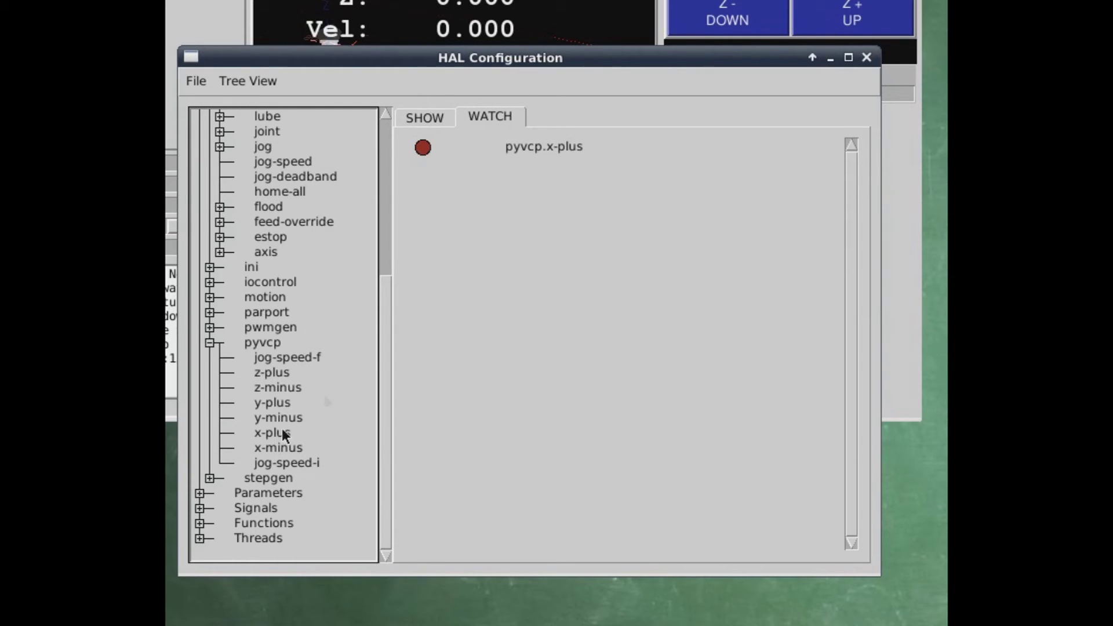
scroll(387, 278, up, 2)
scroll(393, 271, up, 1)
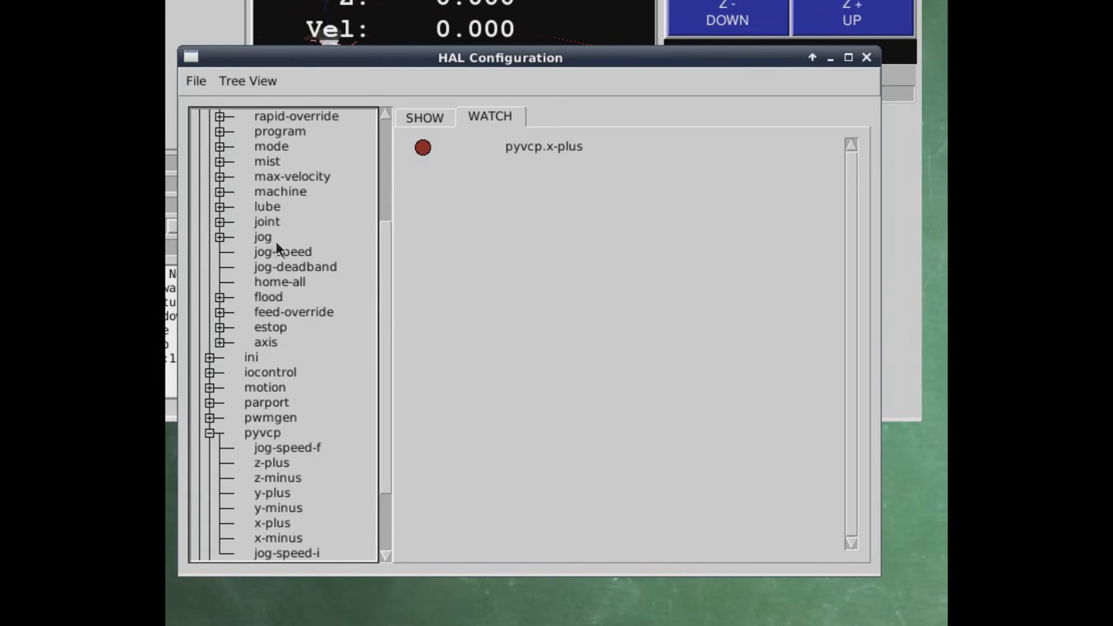
click(220, 237)
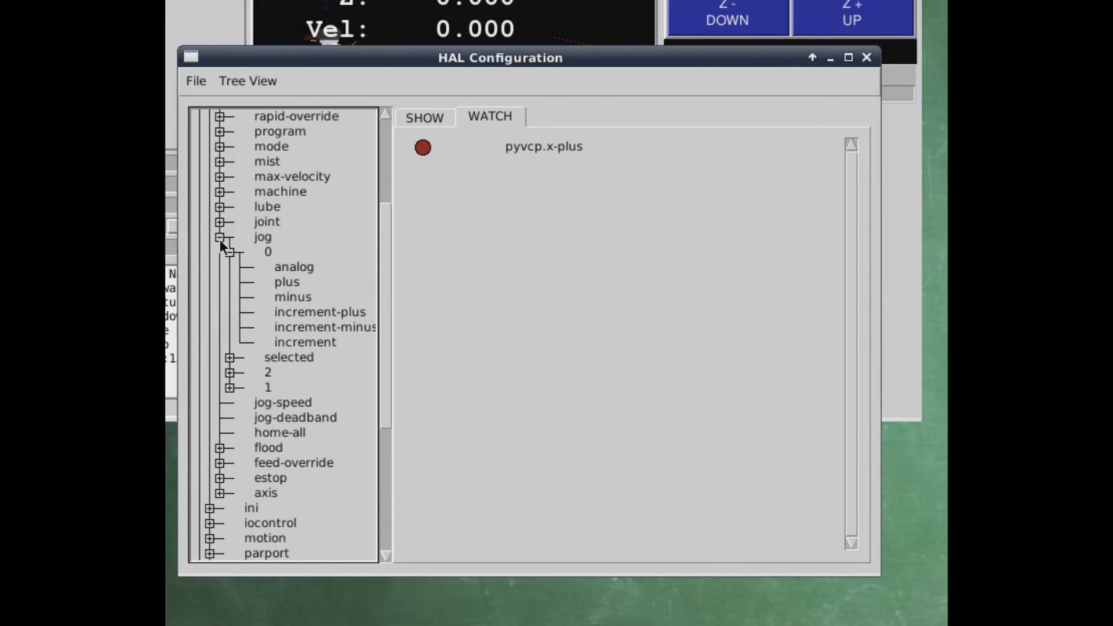
click(288, 284)
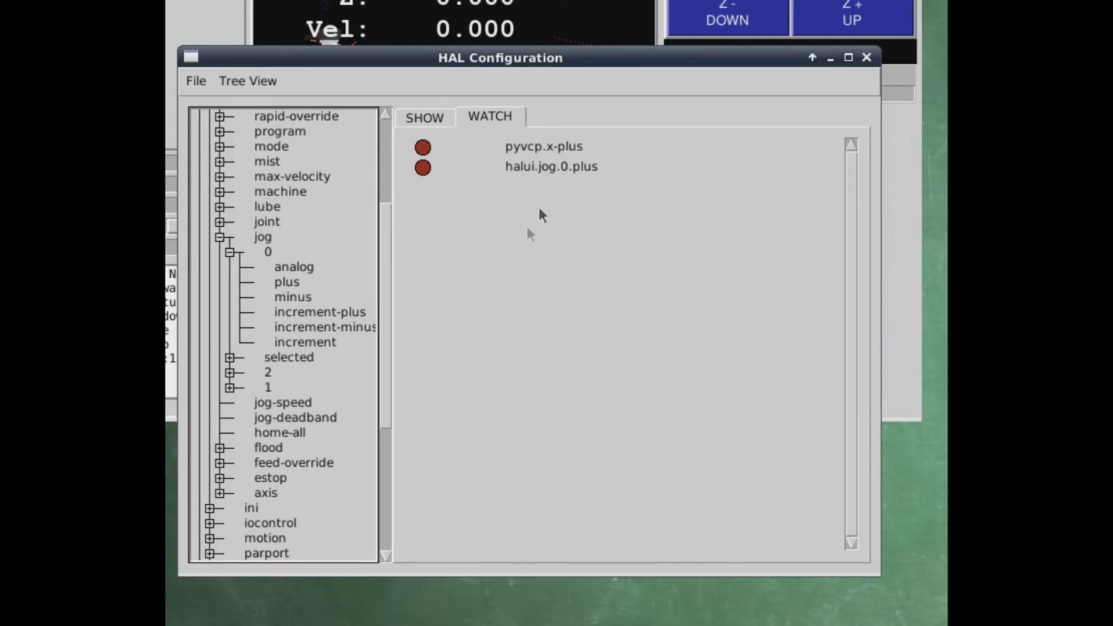
click(866, 58)
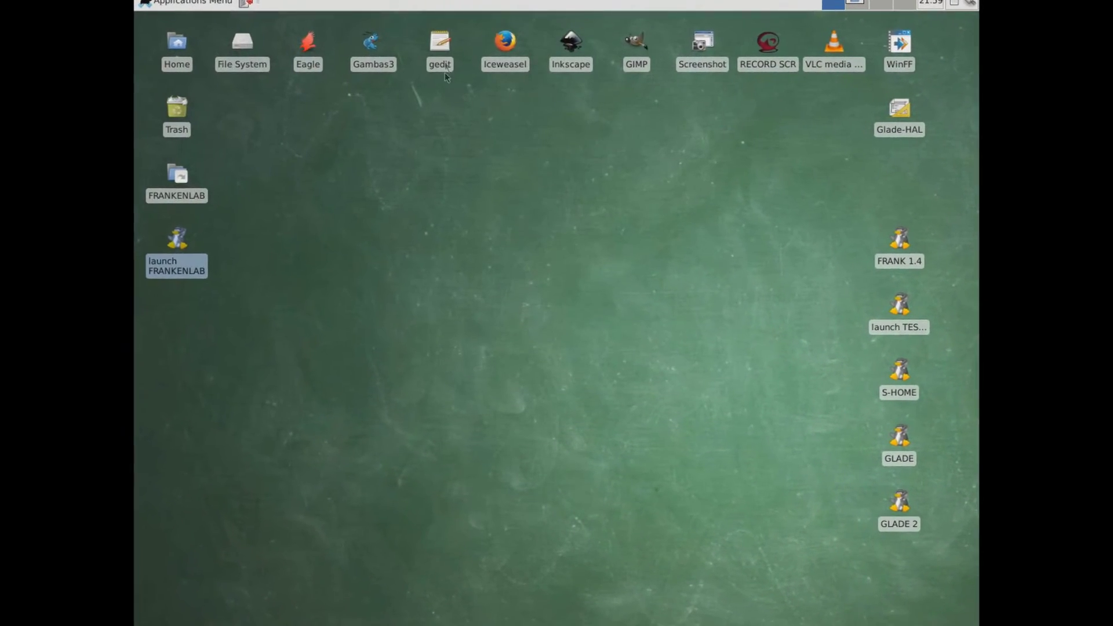
Step: Launch gedit and reopen custom_postgui.hal from recent files
double_click(440, 50)
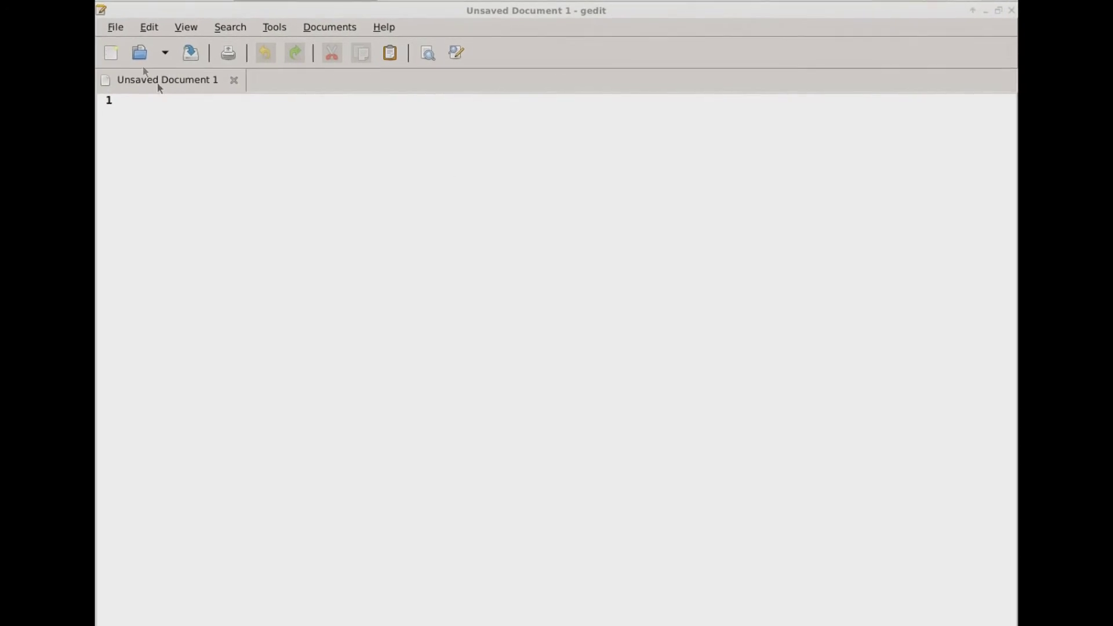
click(115, 26)
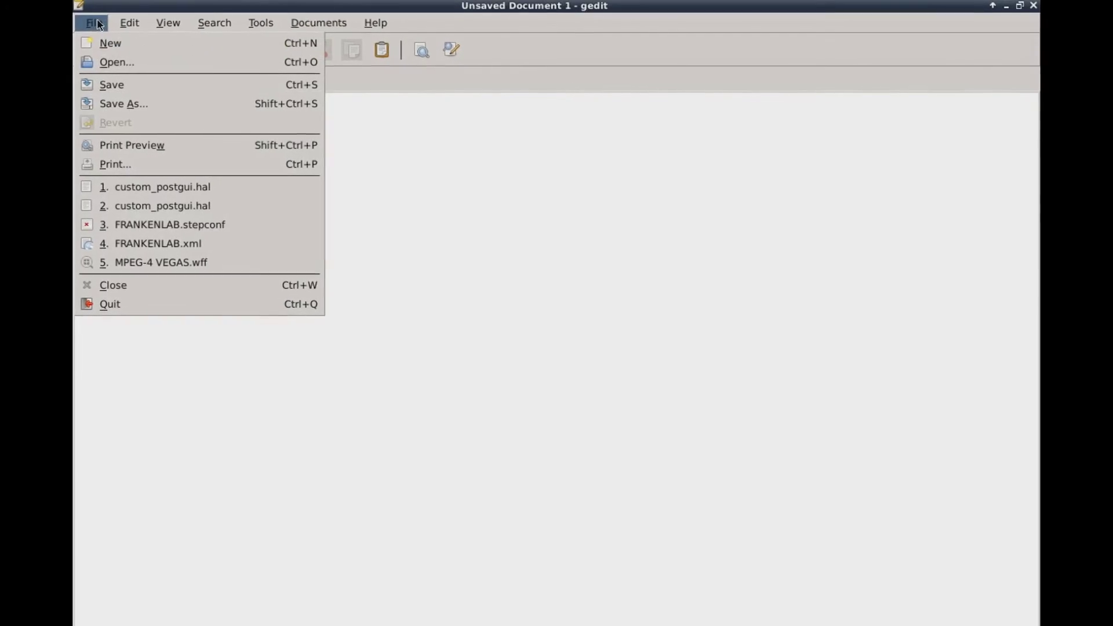
click(166, 193)
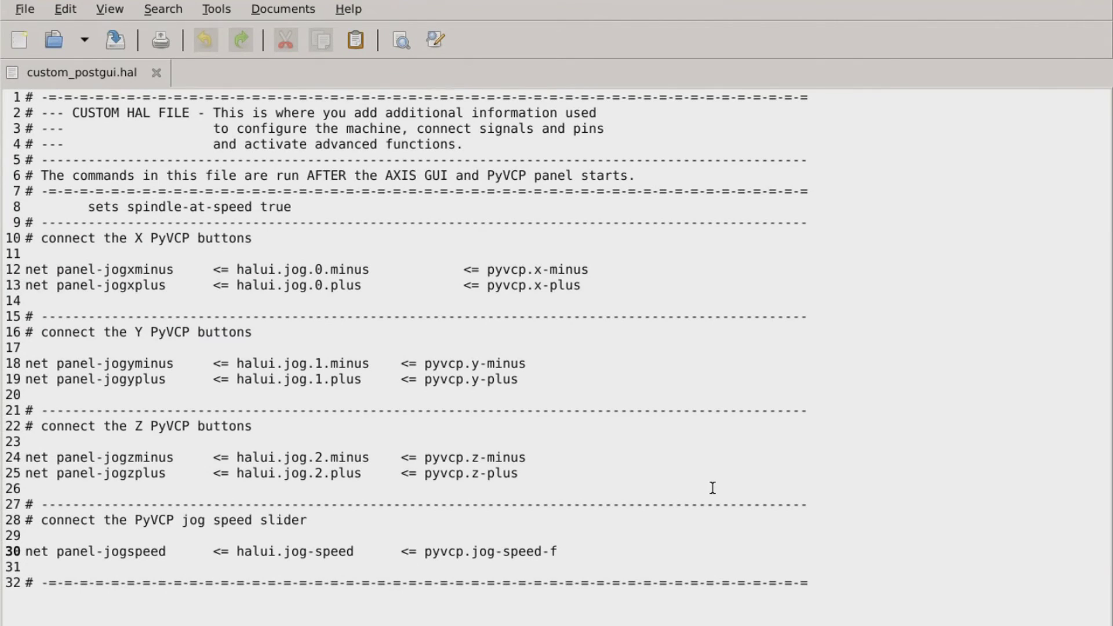
Step: Adjust spacing on lines 12–13 so the x-minus and x-plus '<=' arrows align
click(462, 270)
key(BackSpace)
key(BackSpace)
key(BackSpace)
key(BackSpace)
key(BackSpace)
key(BackSpace)
click(466, 286)
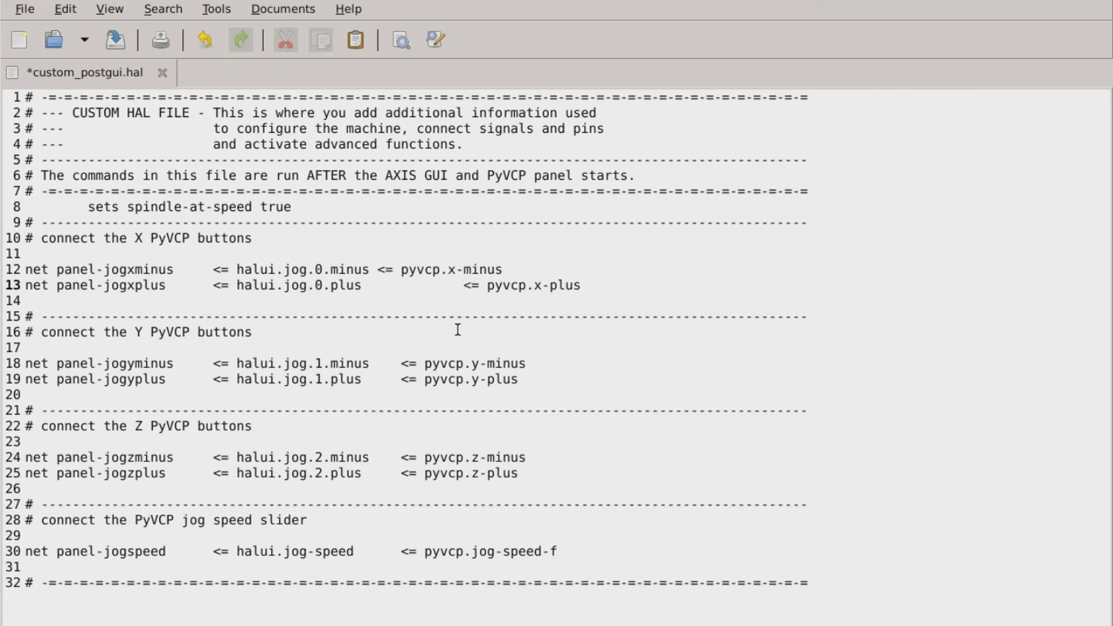
key(BackSpace)
key(BackSpace)
key(BackSpace)
key(Tab)
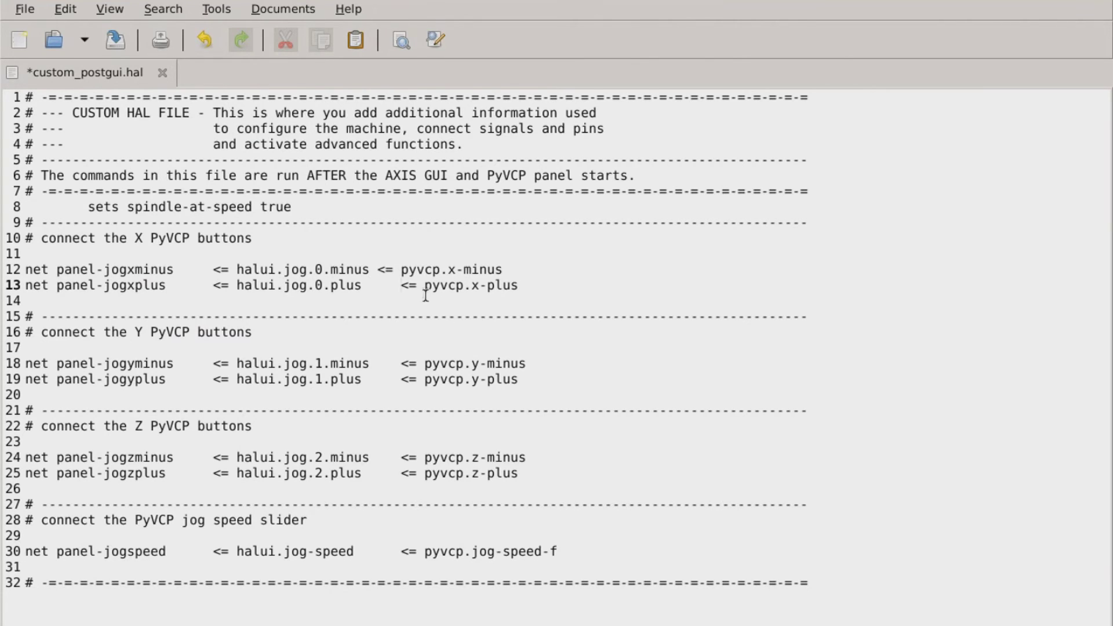
click(376, 270)
key(Tab)
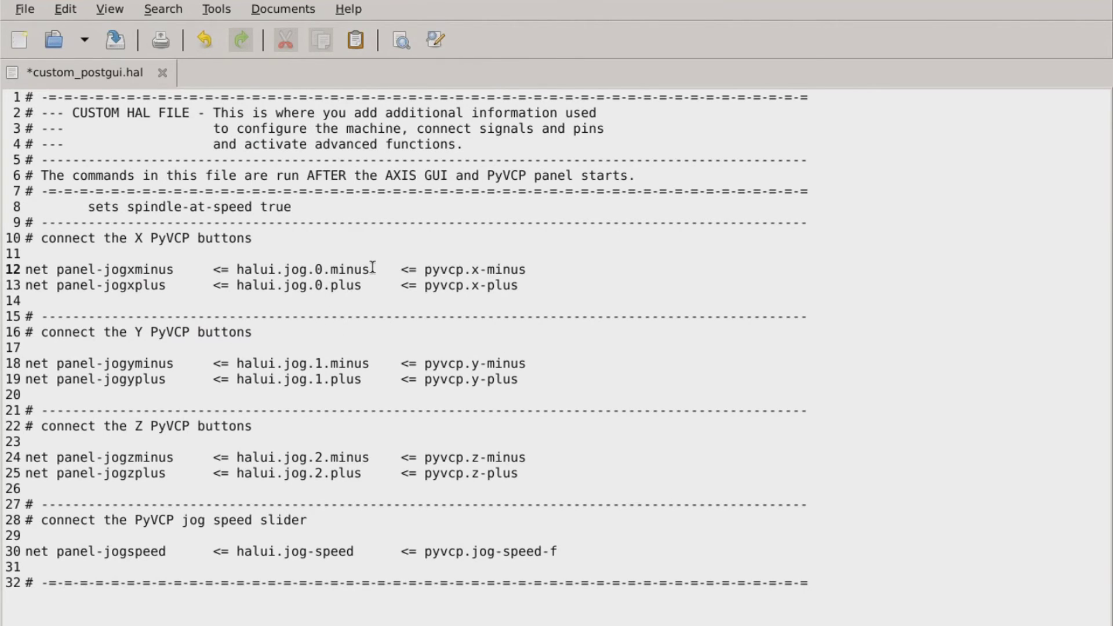
Step: Highlight the parts of halui.jog.0.minus/plus, the arrows and the net keyword on lines 12–13
drag(369, 270, 236, 272)
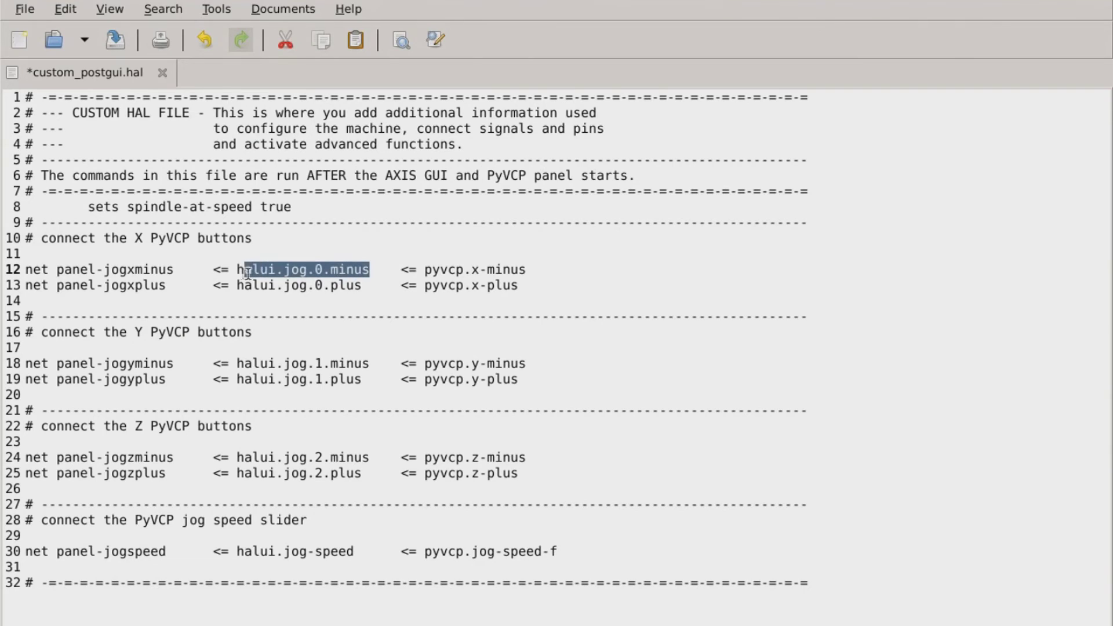
click(261, 271)
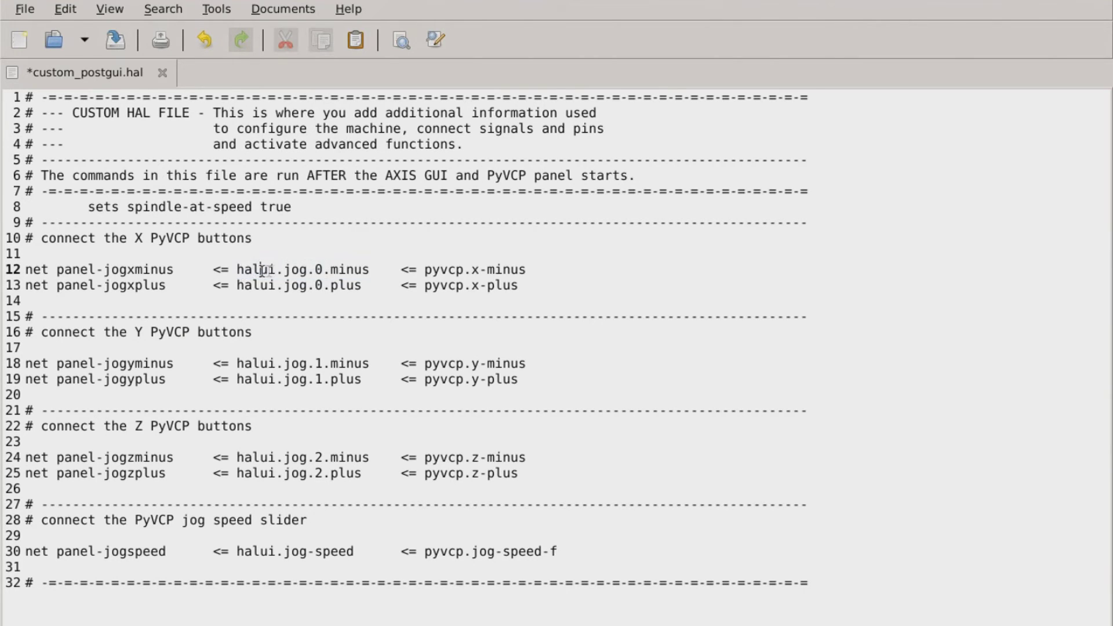
drag(277, 272, 236, 271)
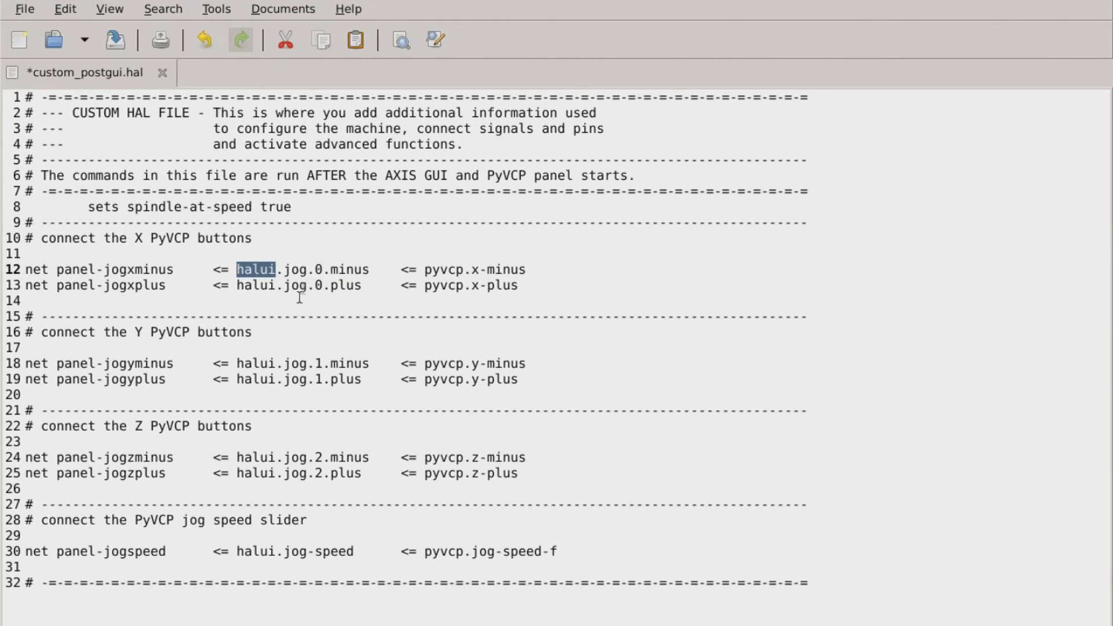
drag(308, 271, 284, 272)
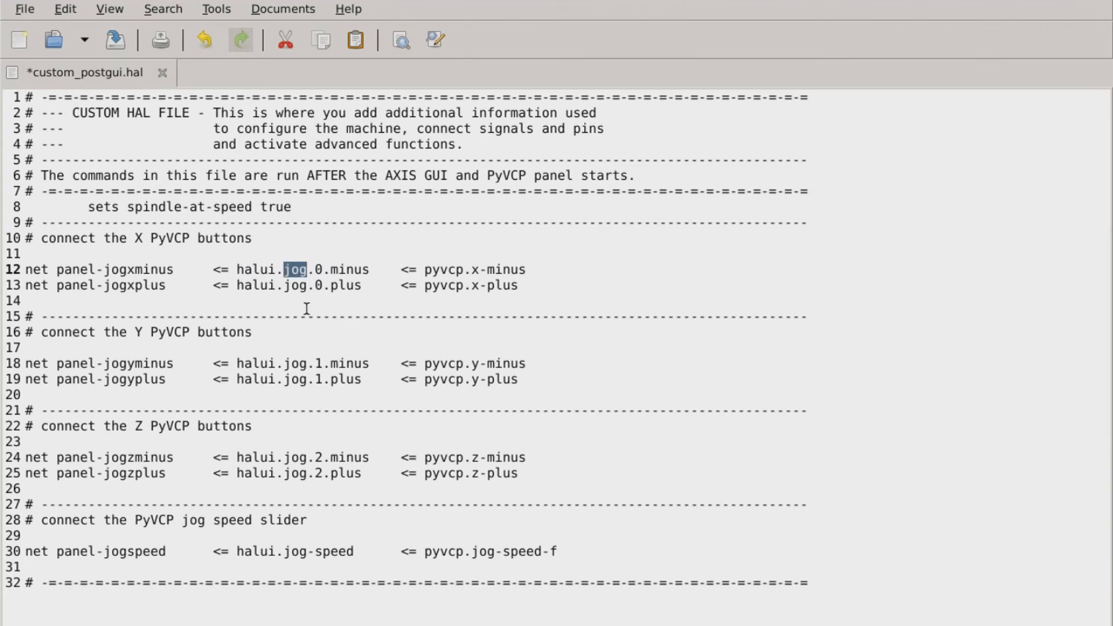
click(318, 269)
click(369, 269)
drag(369, 270, 331, 270)
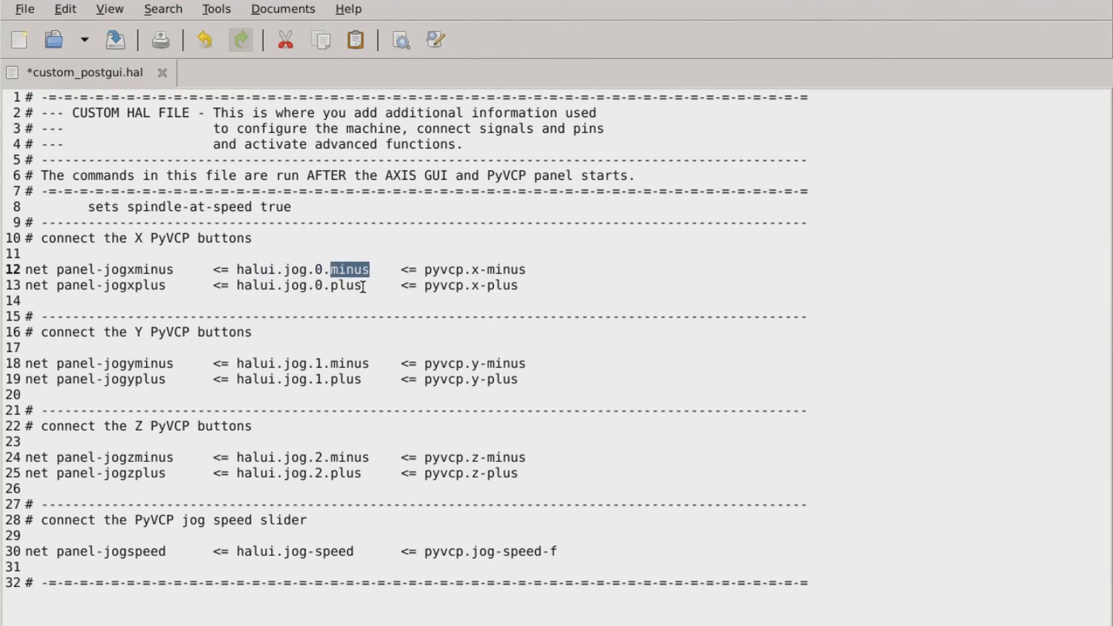
drag(363, 286, 332, 285)
click(392, 285)
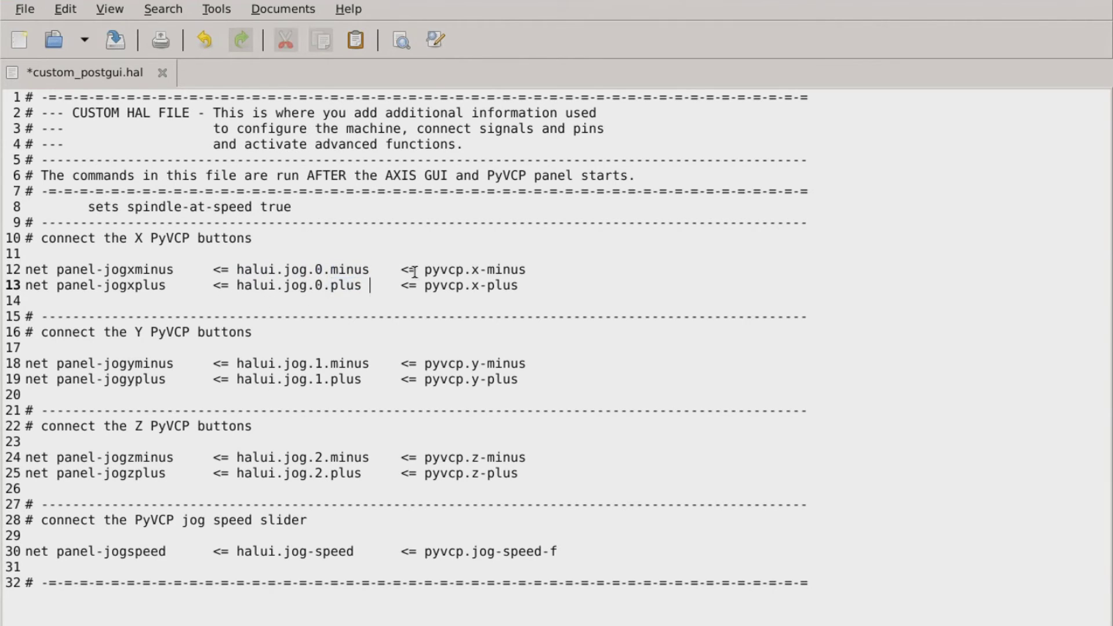
drag(418, 270, 401, 270)
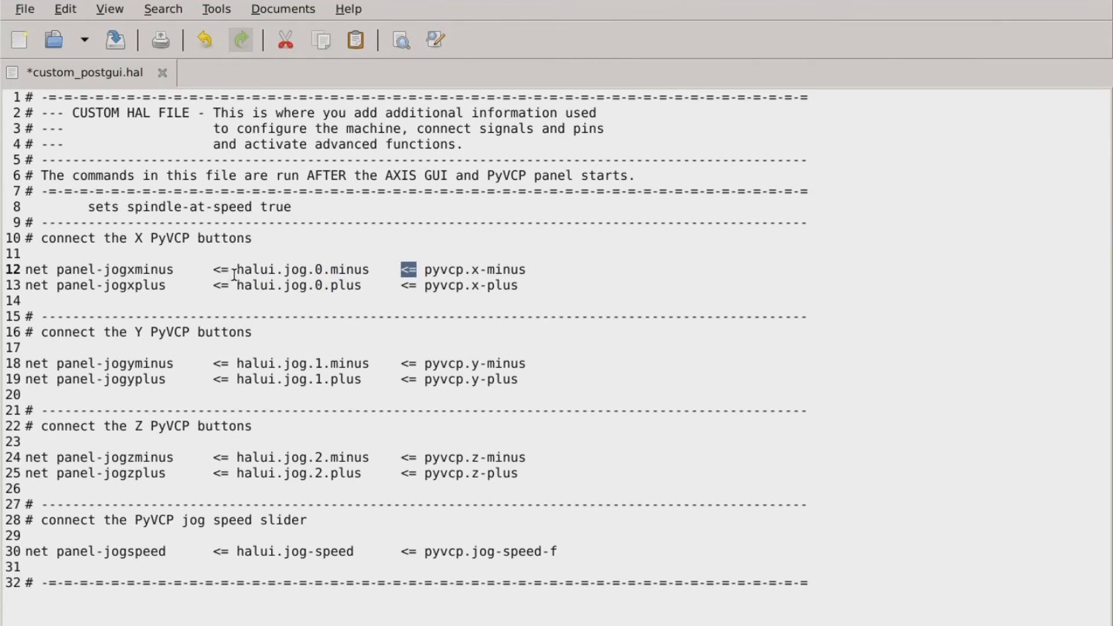
drag(230, 269, 213, 269)
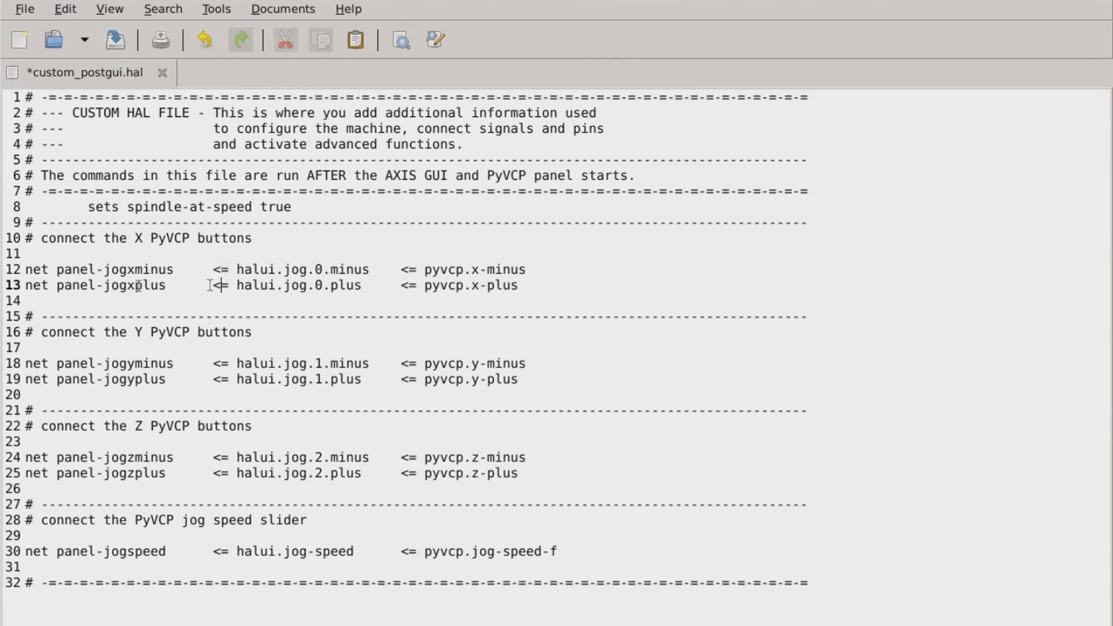
drag(27, 270, 50, 271)
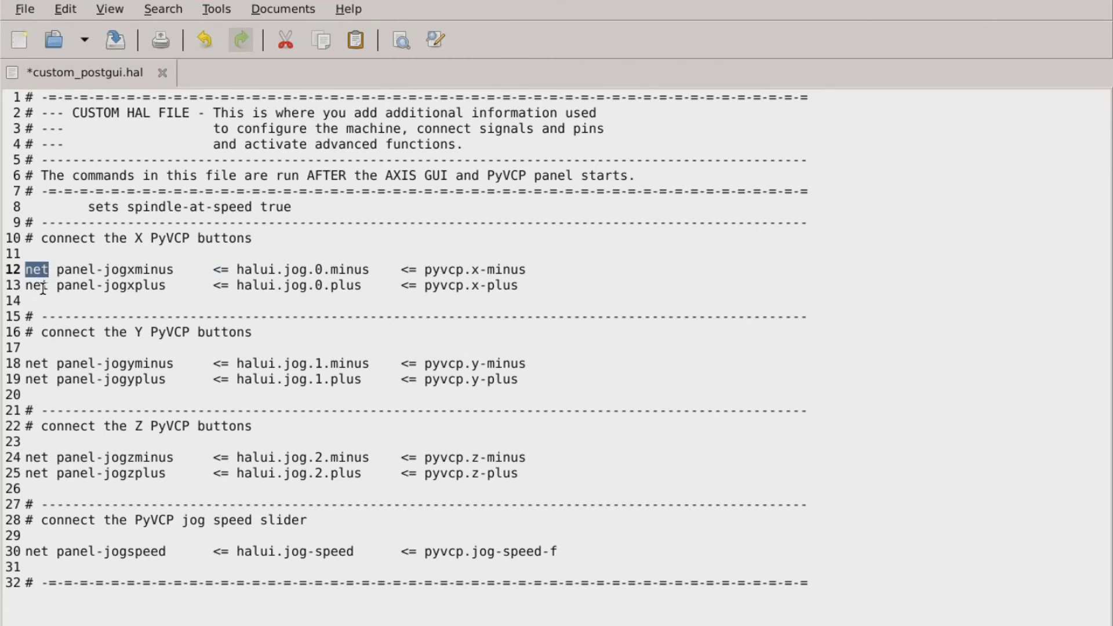
click(77, 270)
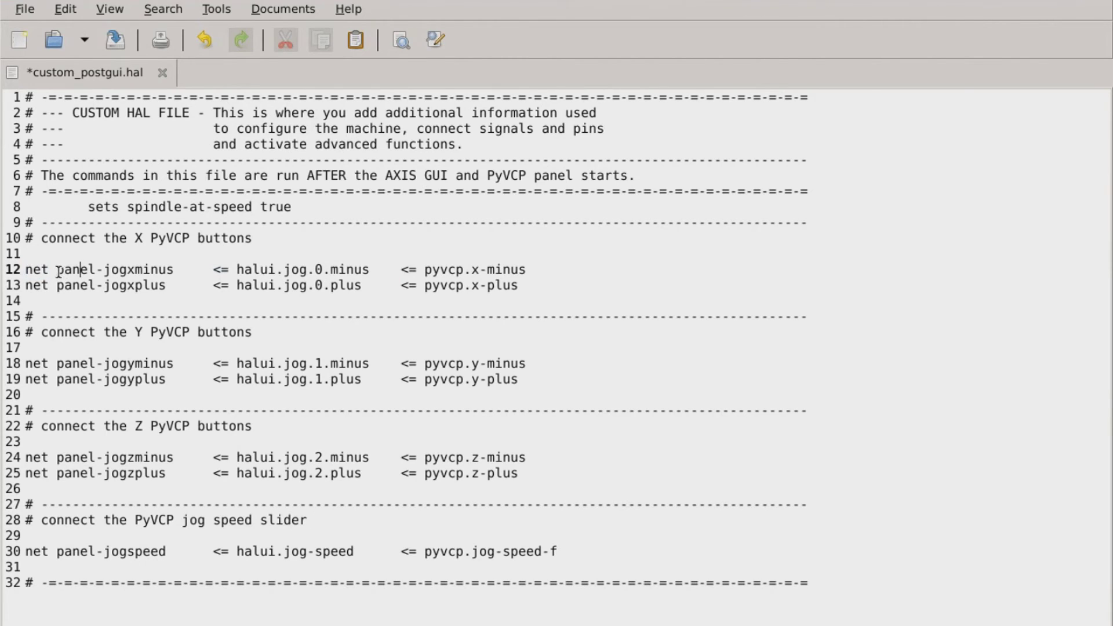
drag(58, 269, 176, 268)
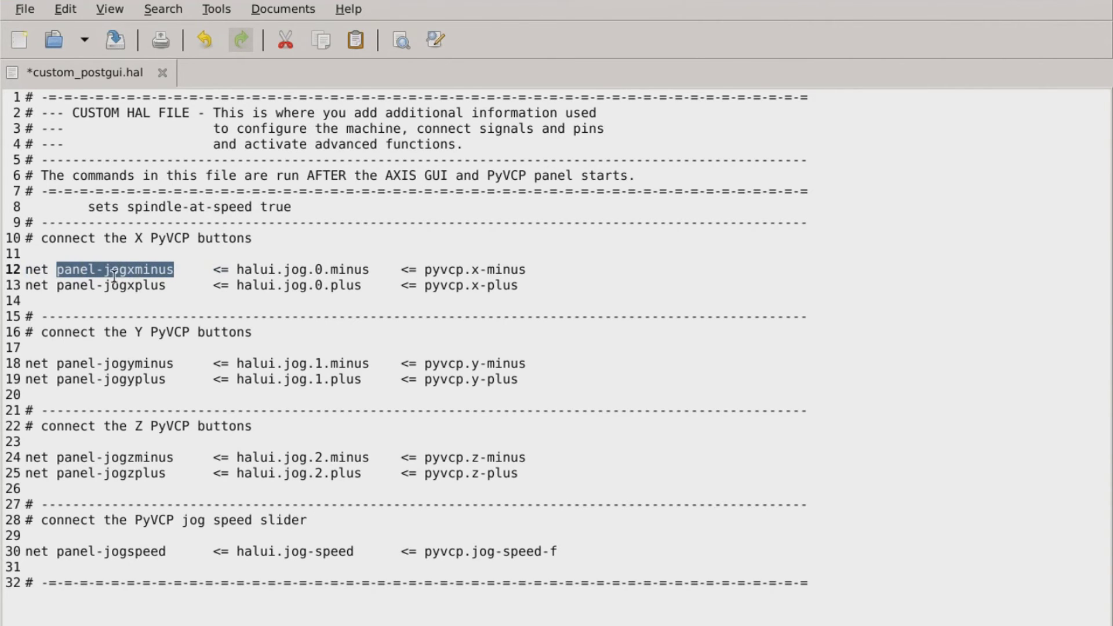
click(135, 280)
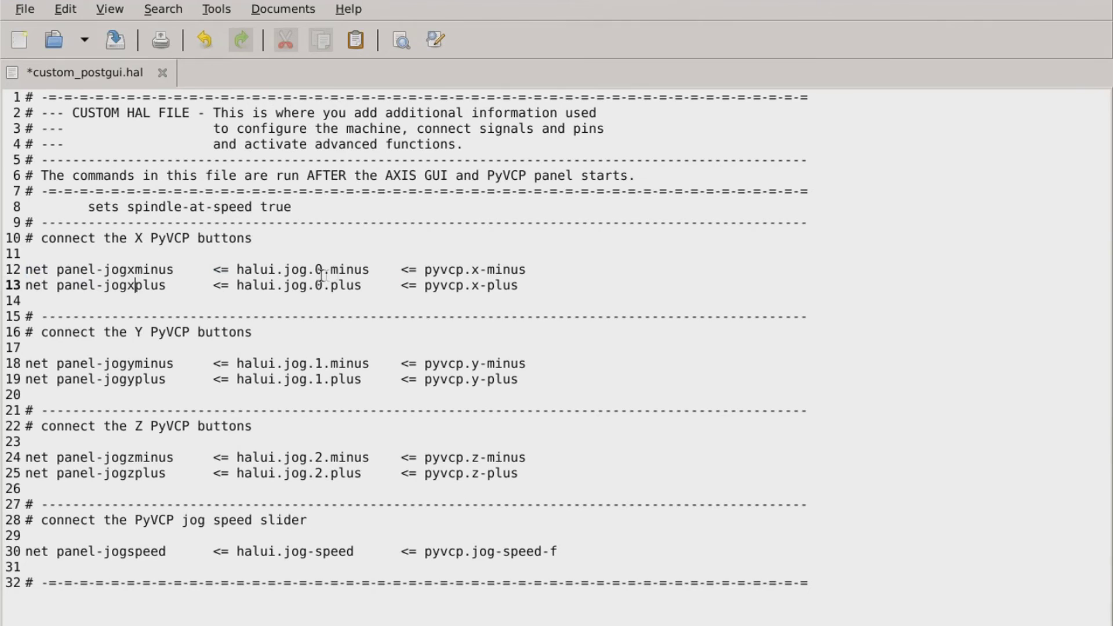
drag(369, 270, 237, 271)
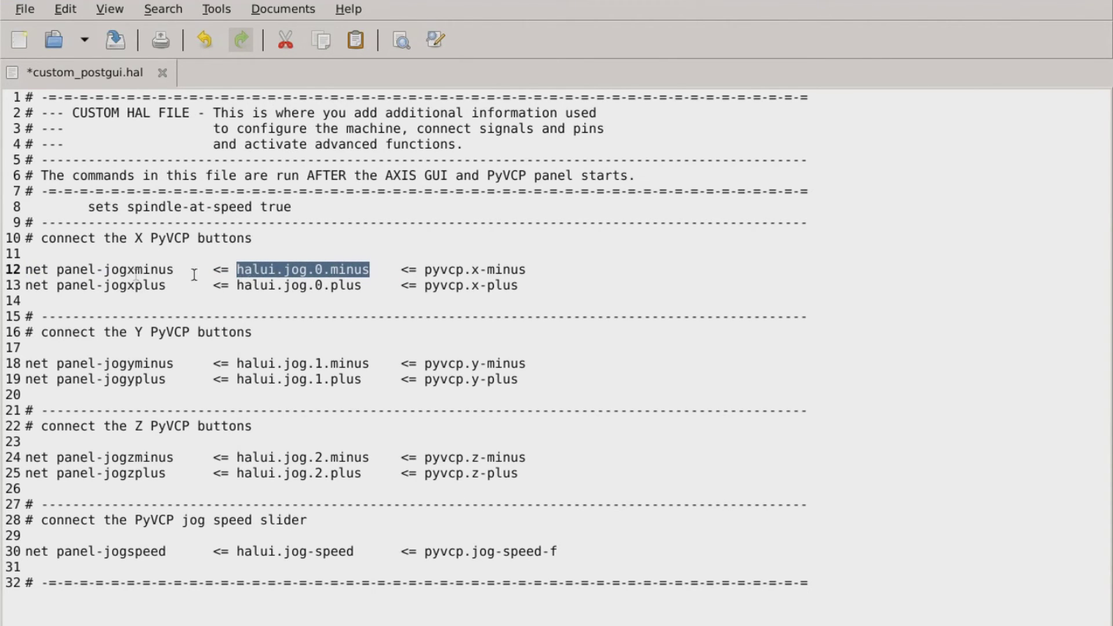
drag(174, 270, 59, 272)
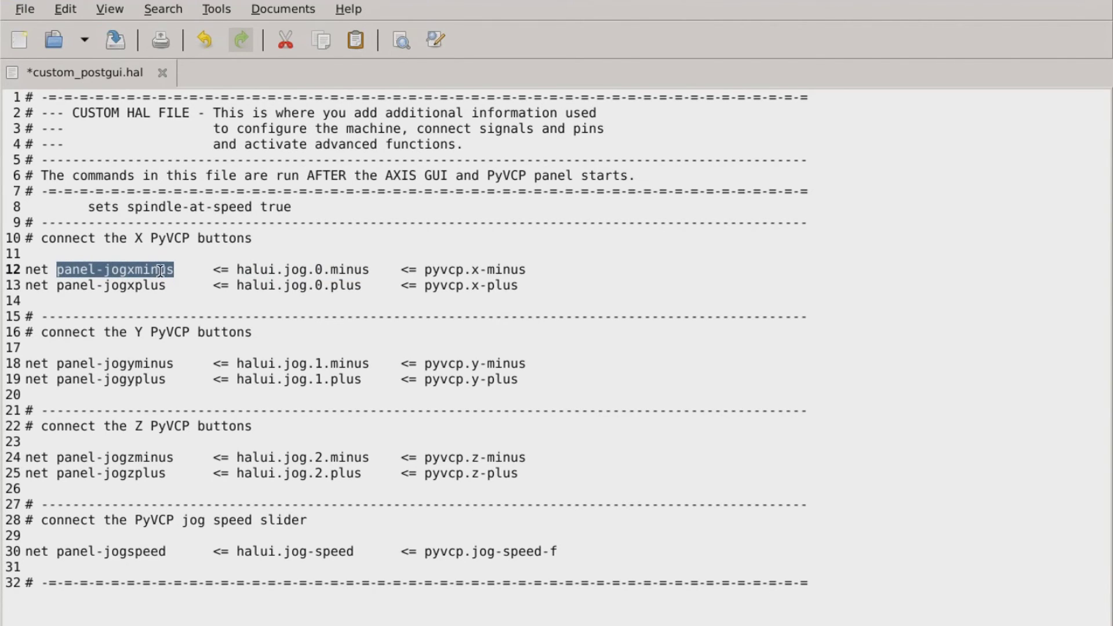
click(310, 270)
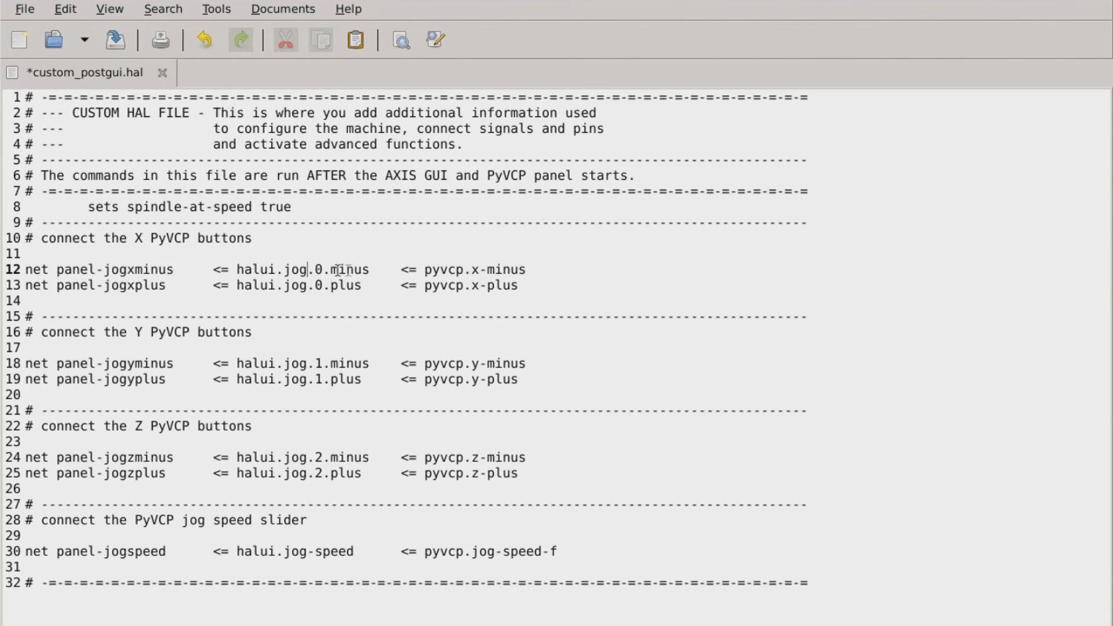
drag(526, 270, 426, 280)
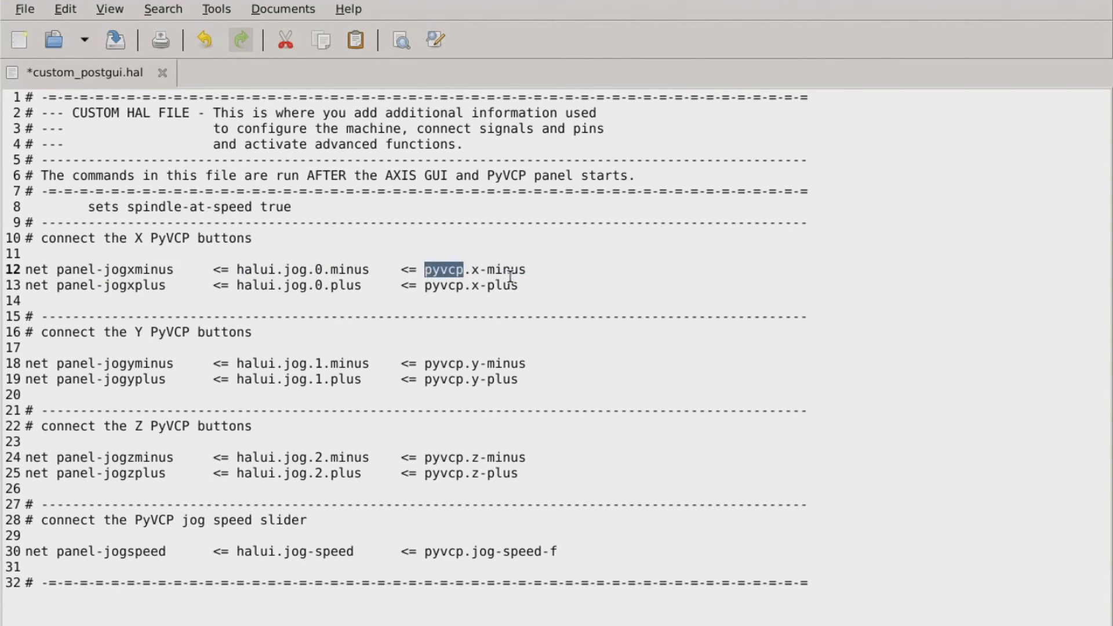
drag(528, 270, 472, 270)
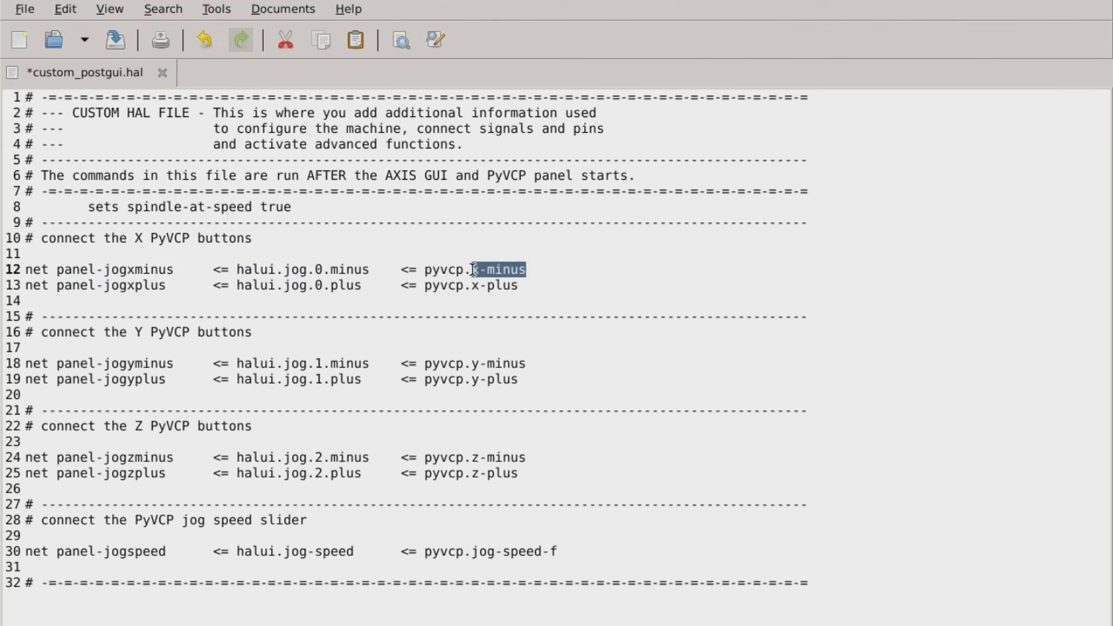
click(503, 271)
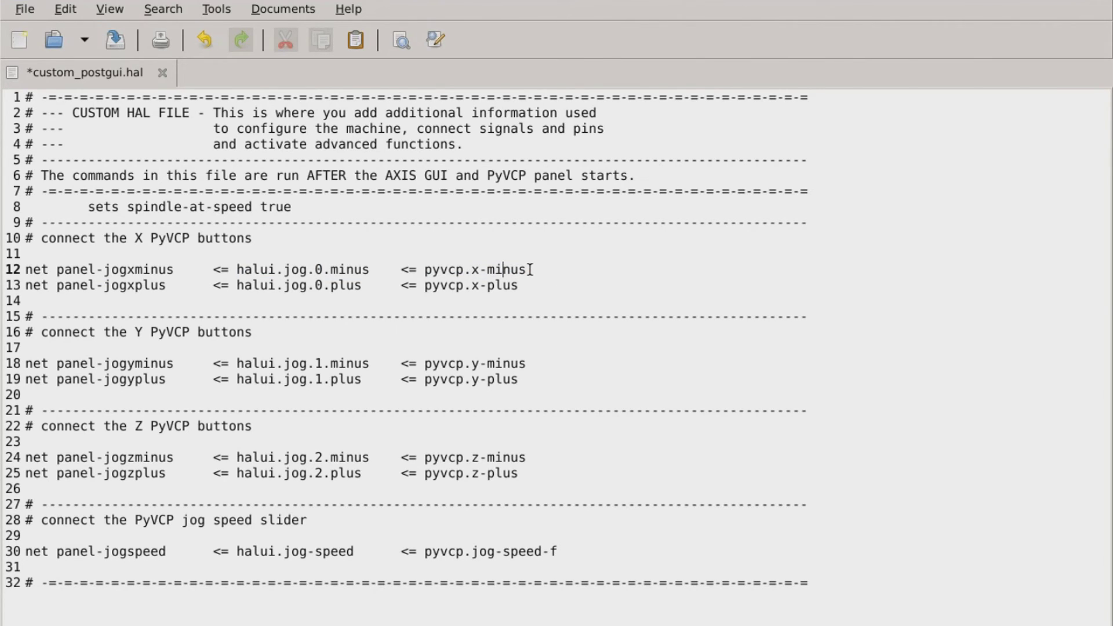
drag(527, 270, 425, 271)
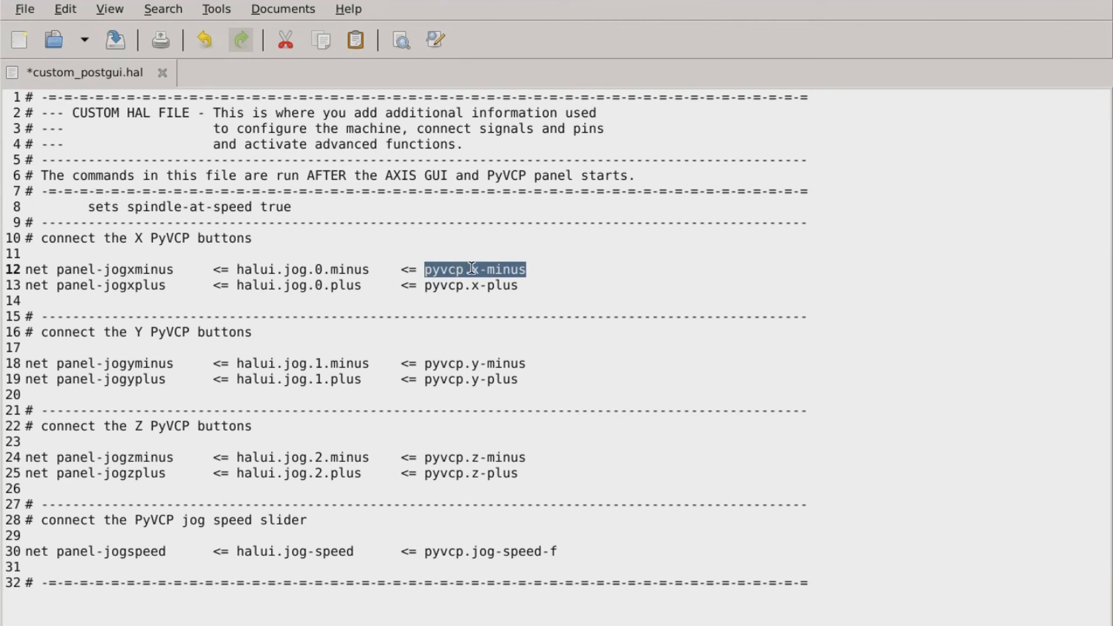
drag(418, 271, 239, 273)
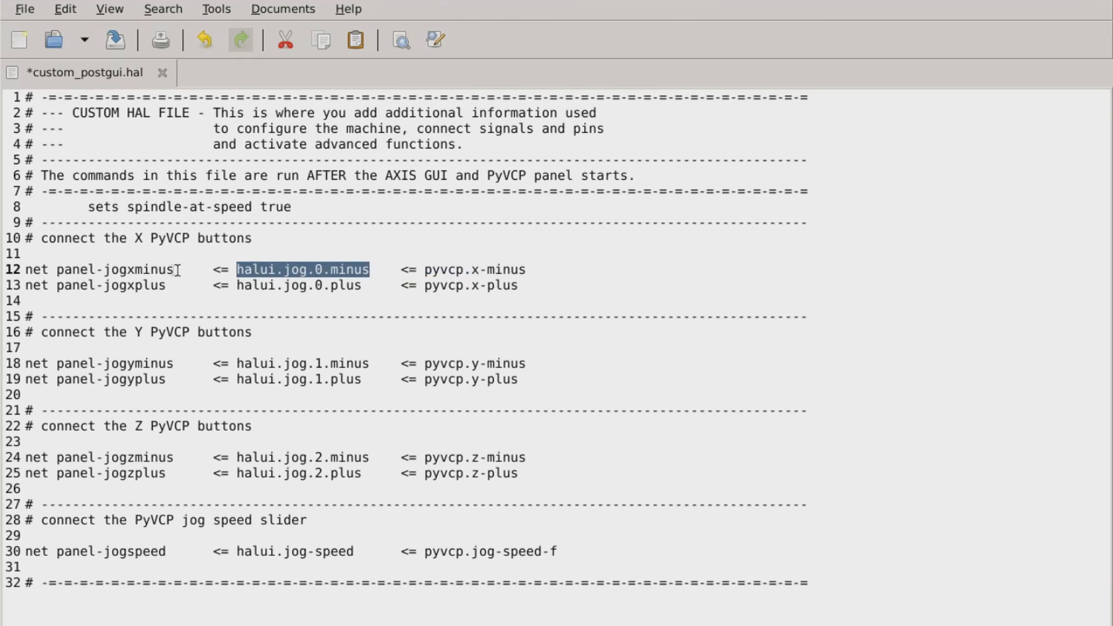
drag(175, 271, 56, 271)
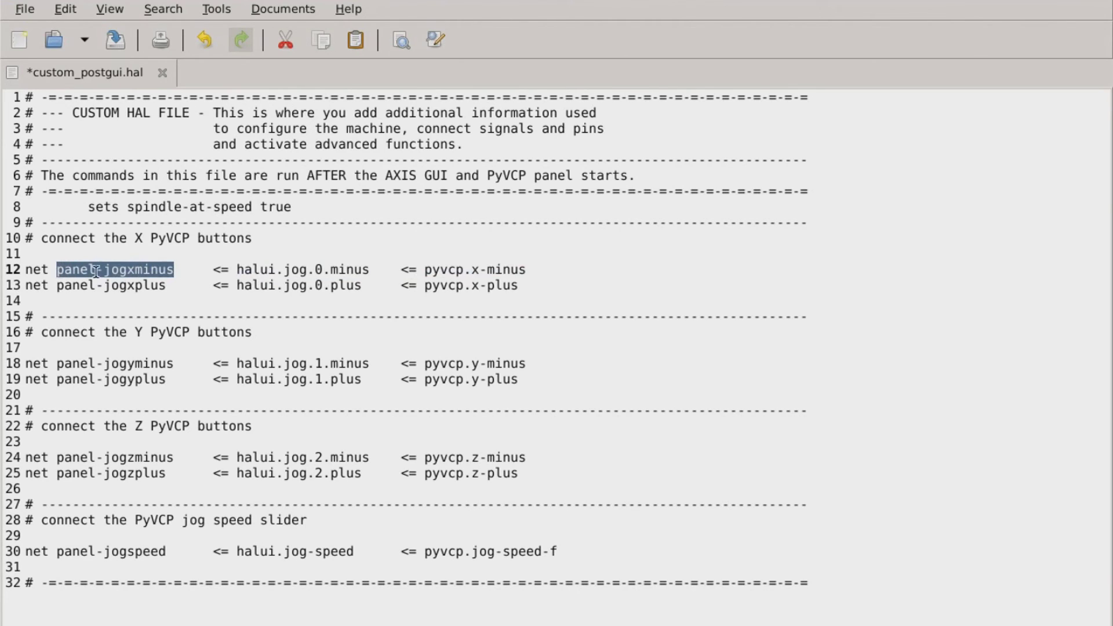
click(140, 273)
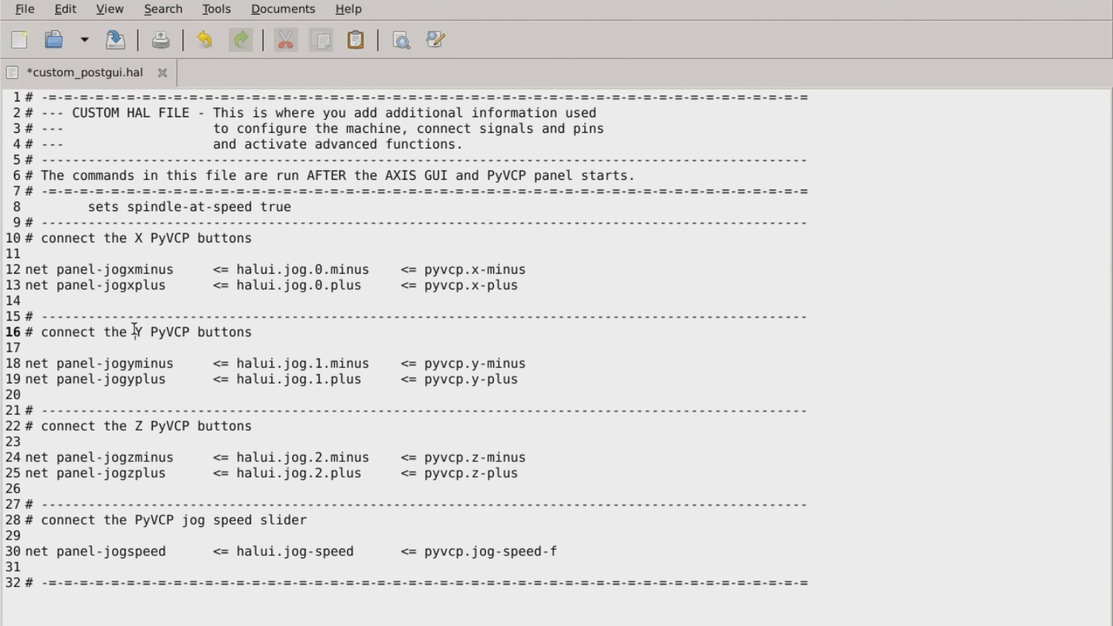
drag(135, 331, 151, 332)
drag(135, 426, 151, 426)
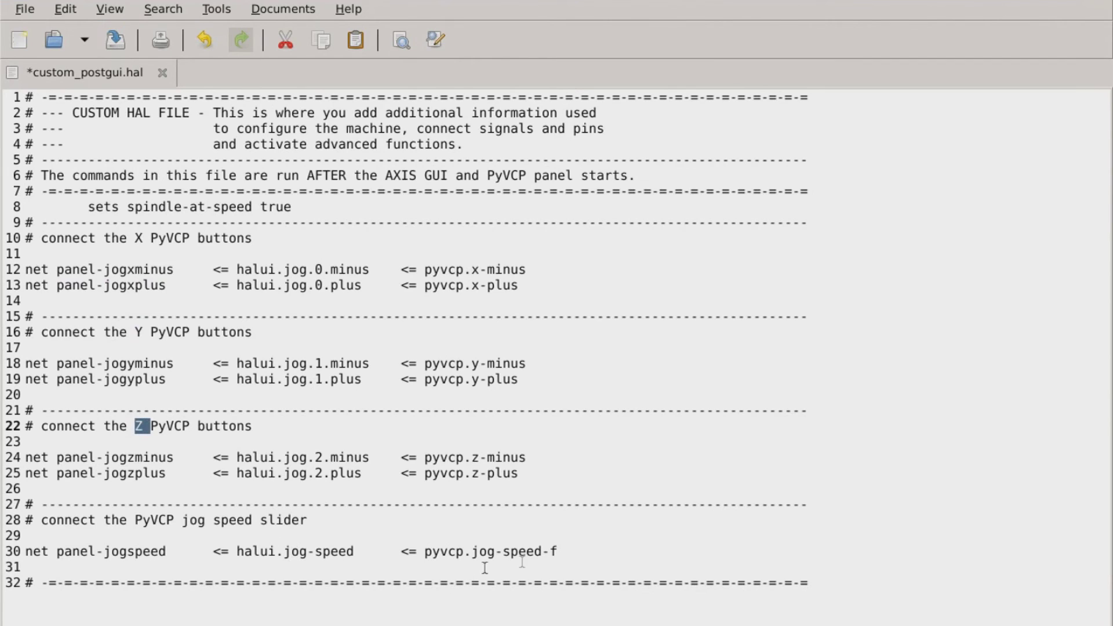
drag(561, 552, 426, 551)
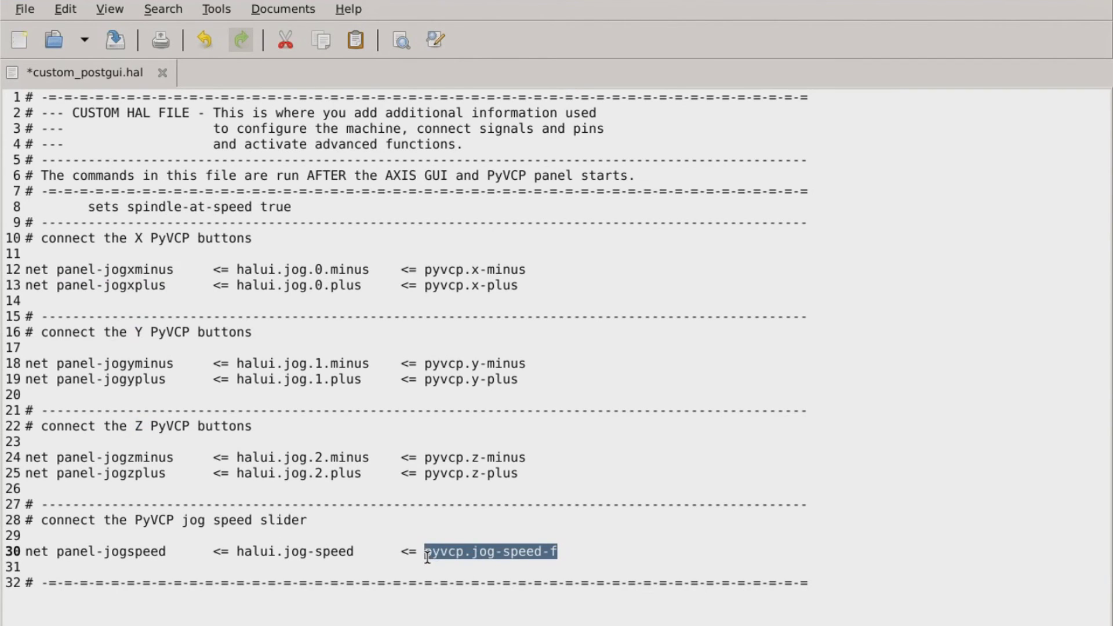
drag(354, 551, 236, 555)
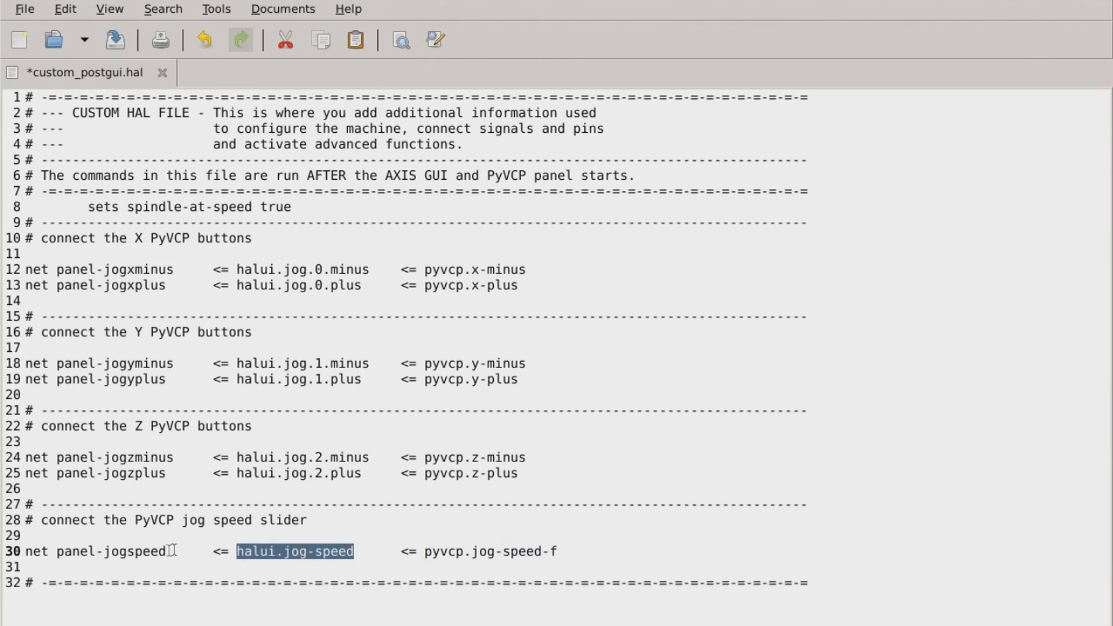
drag(167, 552, 57, 555)
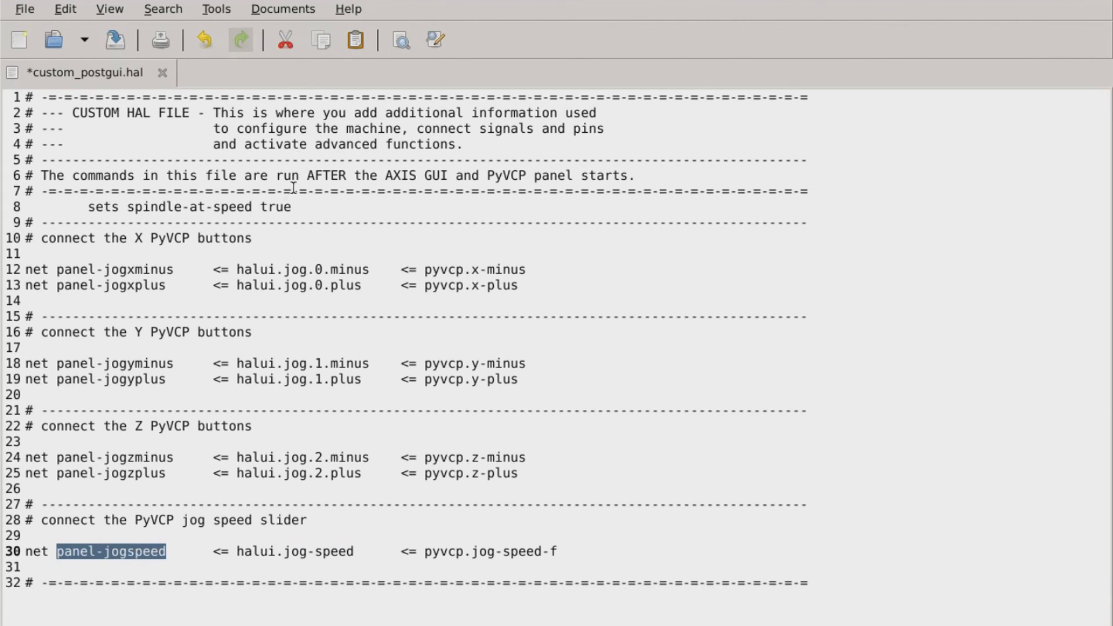
Step: Unindent line 8's 'sets spindle-at-speed true', tab-align 'true', and save custom_postgui.hal
drag(293, 207, 88, 210)
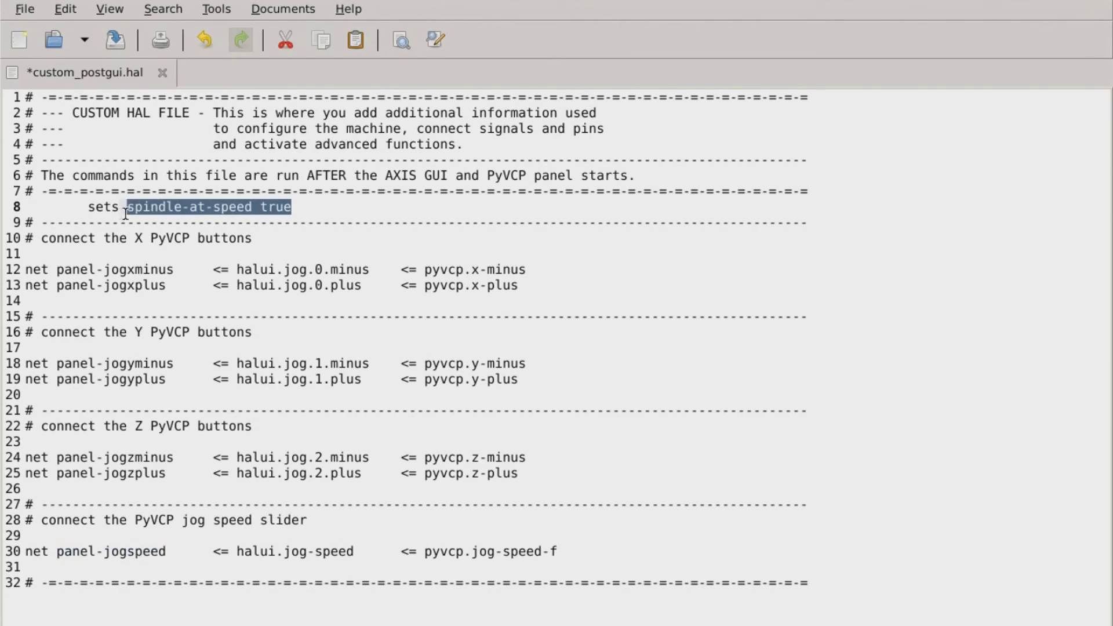
click(89, 206)
key(BackSpace)
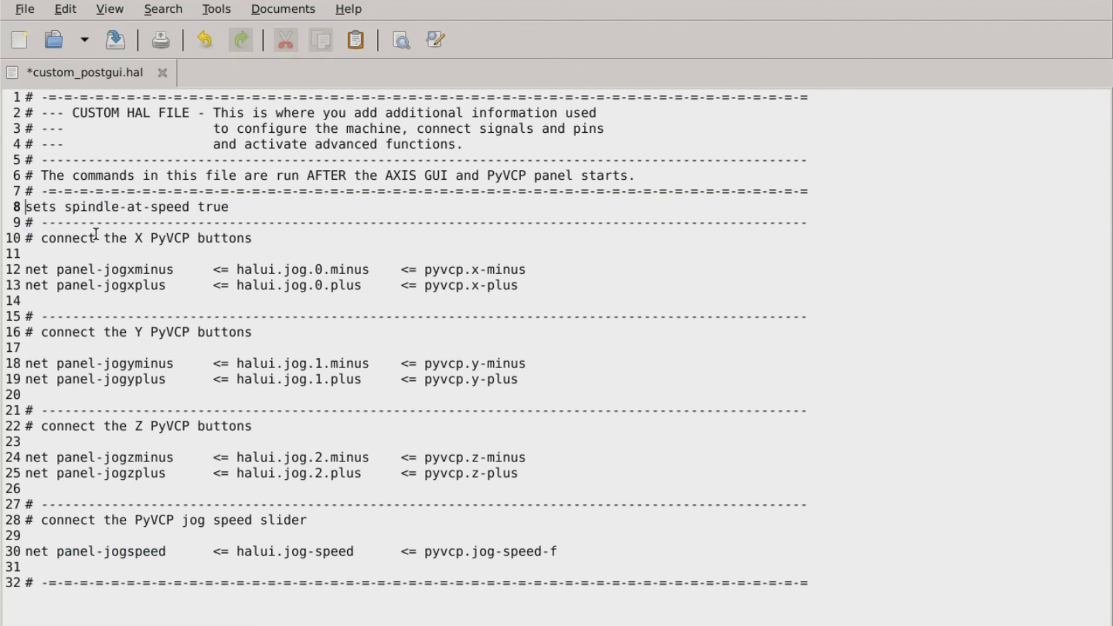
click(202, 207)
key(Tab)
click(286, 207)
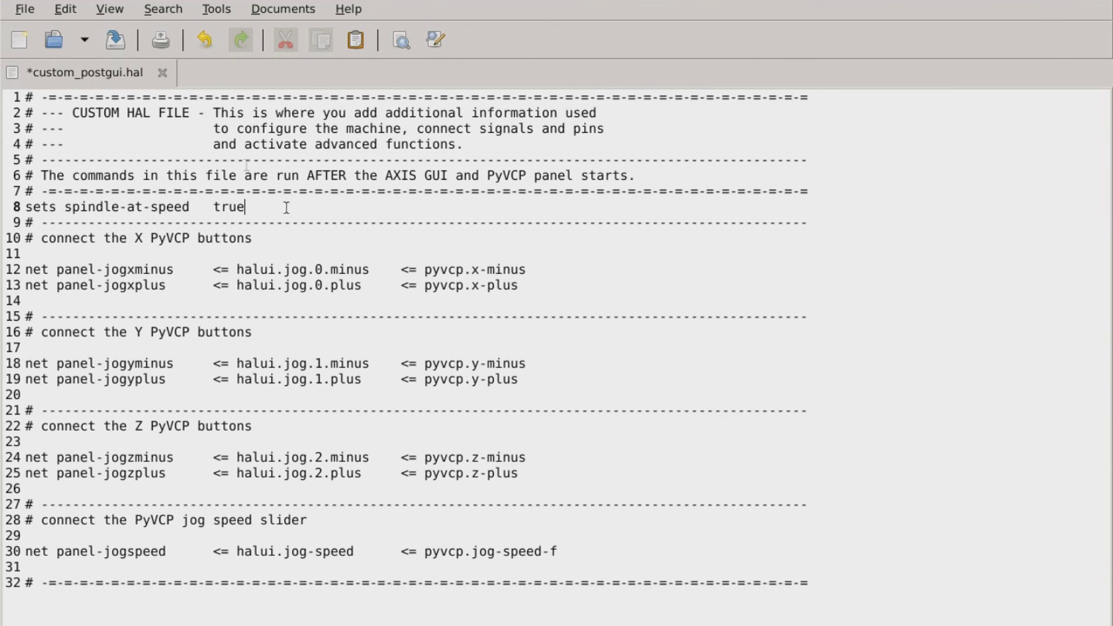
click(115, 40)
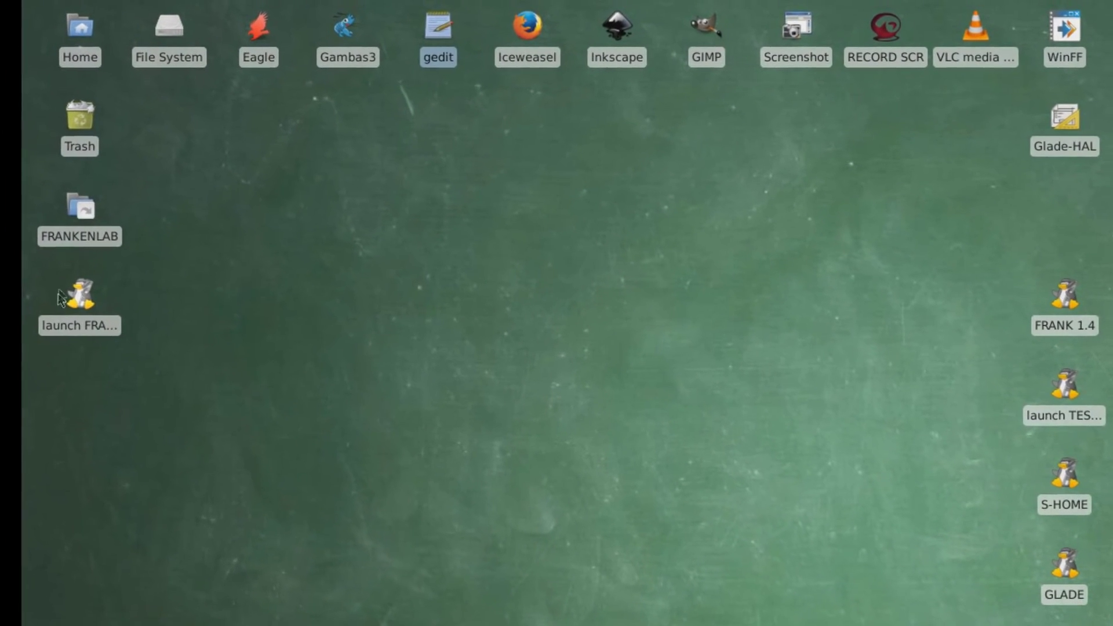
Step: Relaunch the FRANKENLAB configuration from its desktop icon into LinuxCNC AXIS
double_click(92, 309)
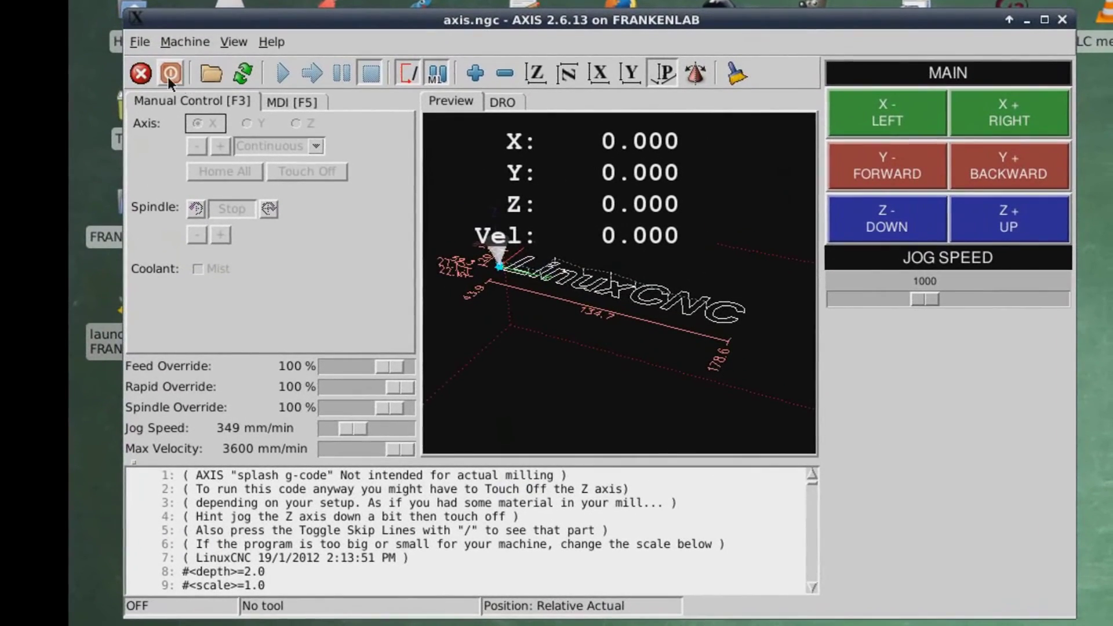
Step: Power the machine on and jog X and Y both ways from the pyvcp panel
click(171, 76)
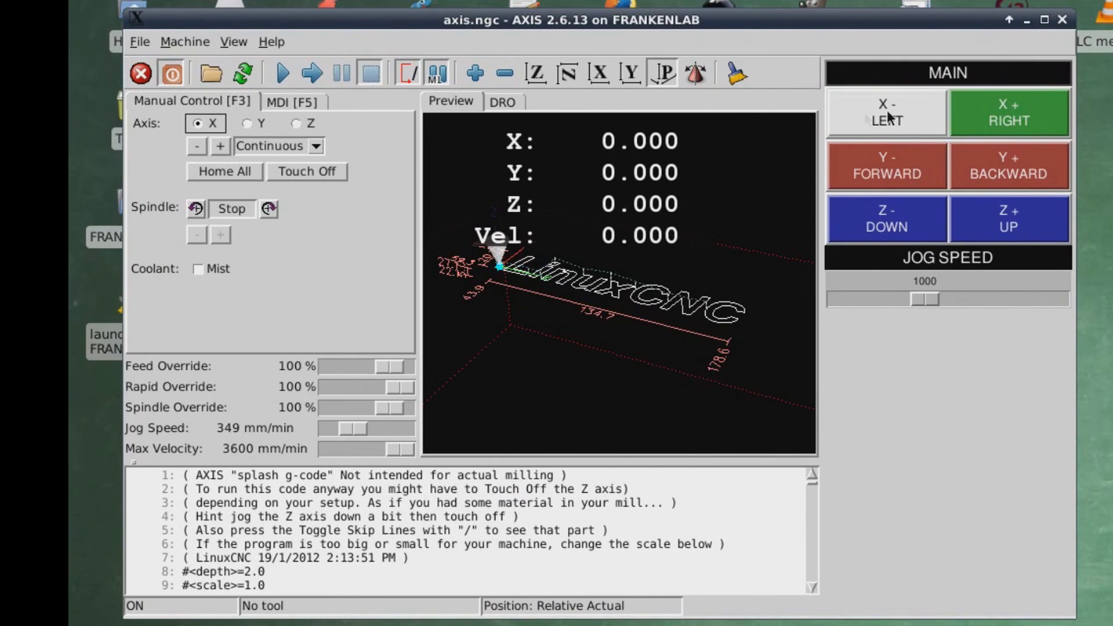
drag(905, 107, 892, 115)
click(1009, 115)
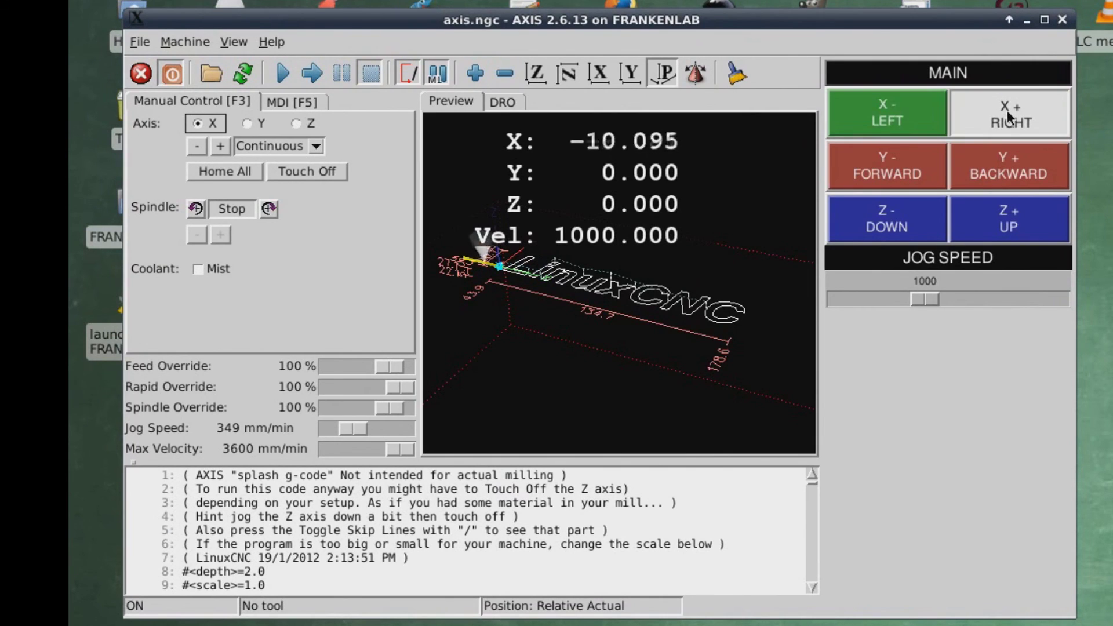
drag(1010, 115, 1009, 115)
click(915, 160)
drag(916, 161, 916, 161)
click(1008, 167)
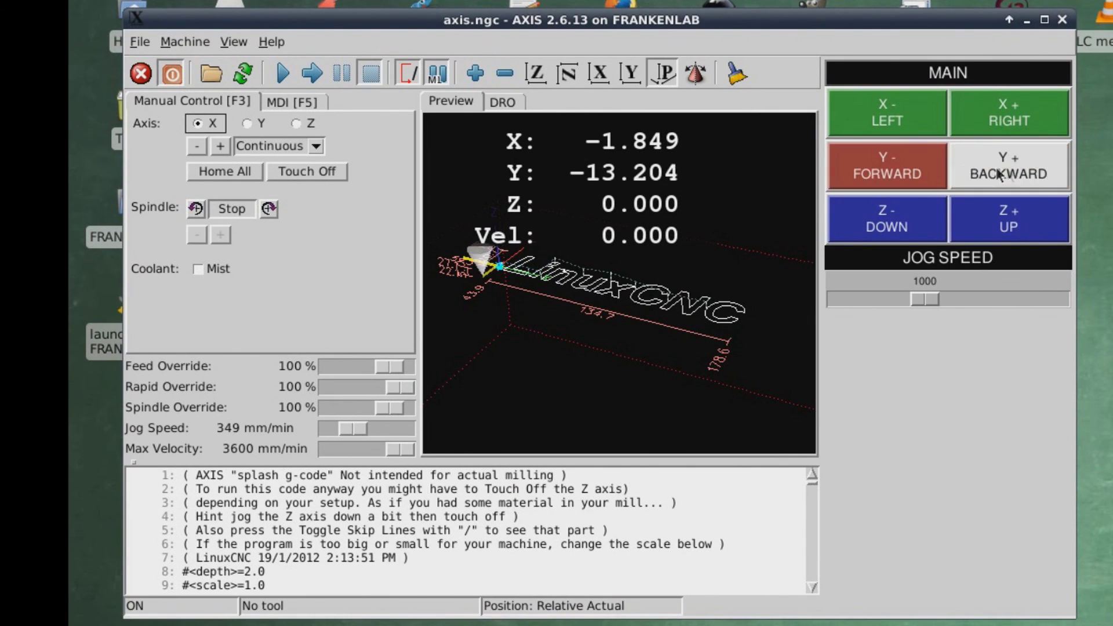
Step: Jog Z down and up, raise jog speed to 1680, then jog Z again
drag(905, 223, 904, 222)
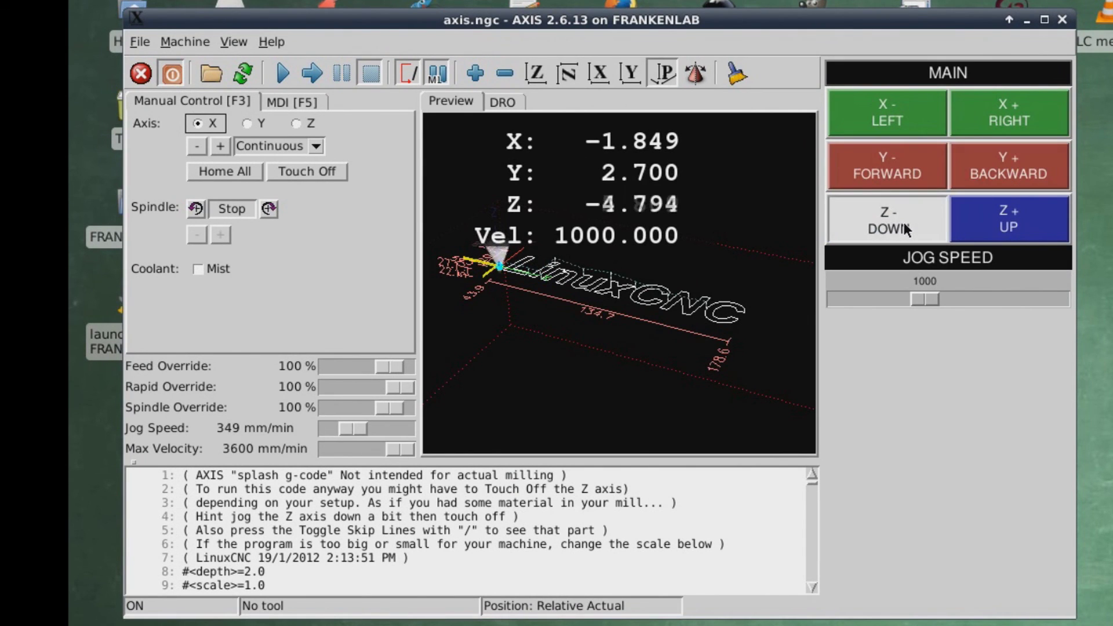
click(1029, 214)
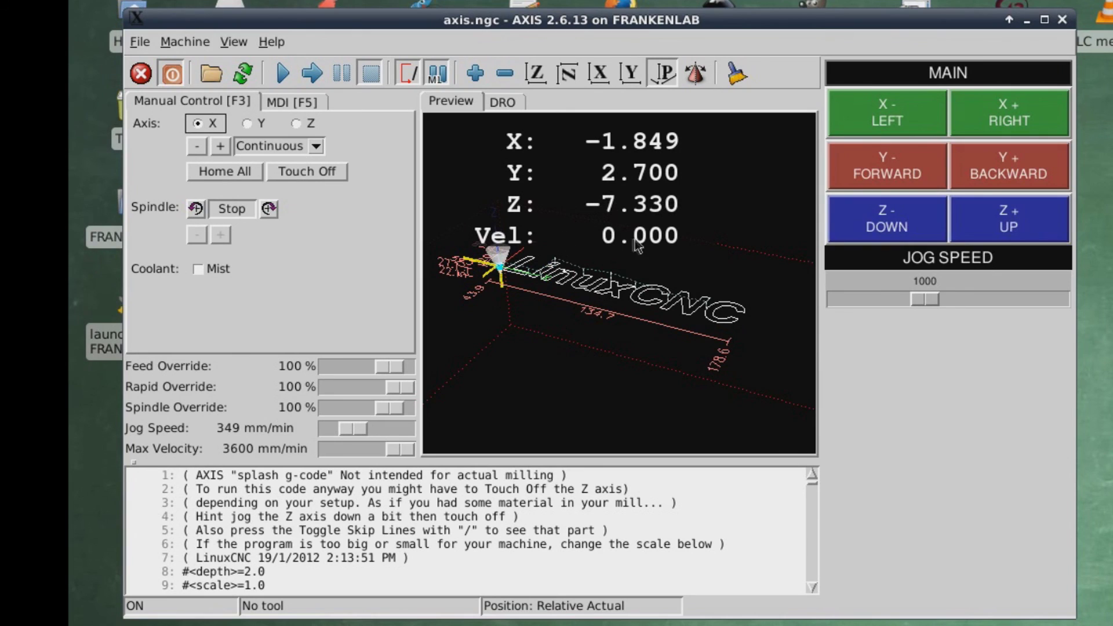
click(889, 226)
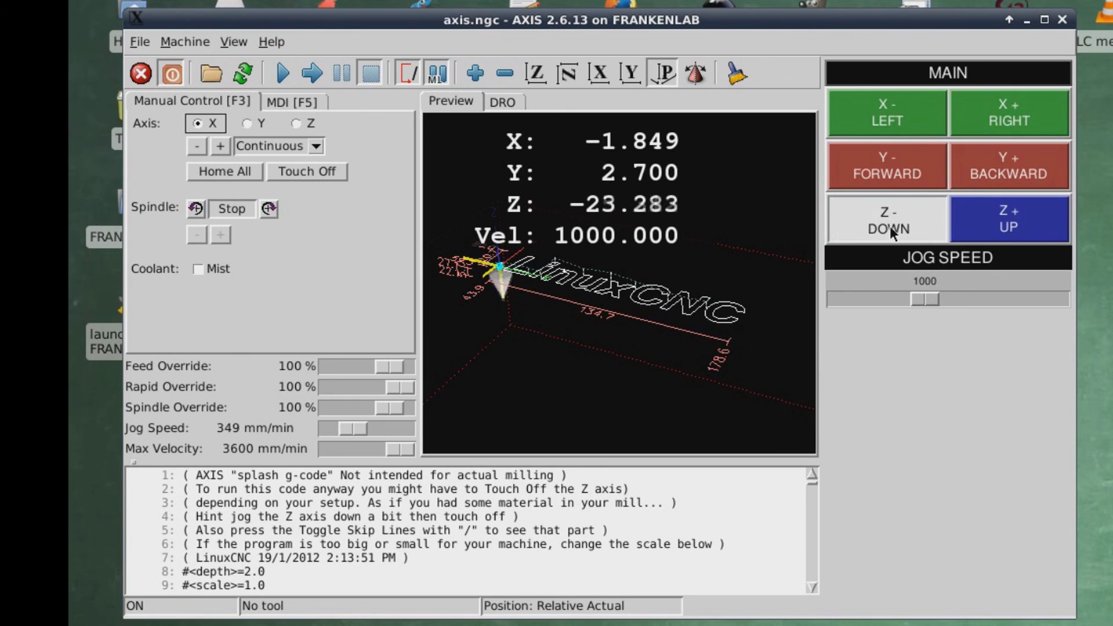
drag(889, 227, 889, 226)
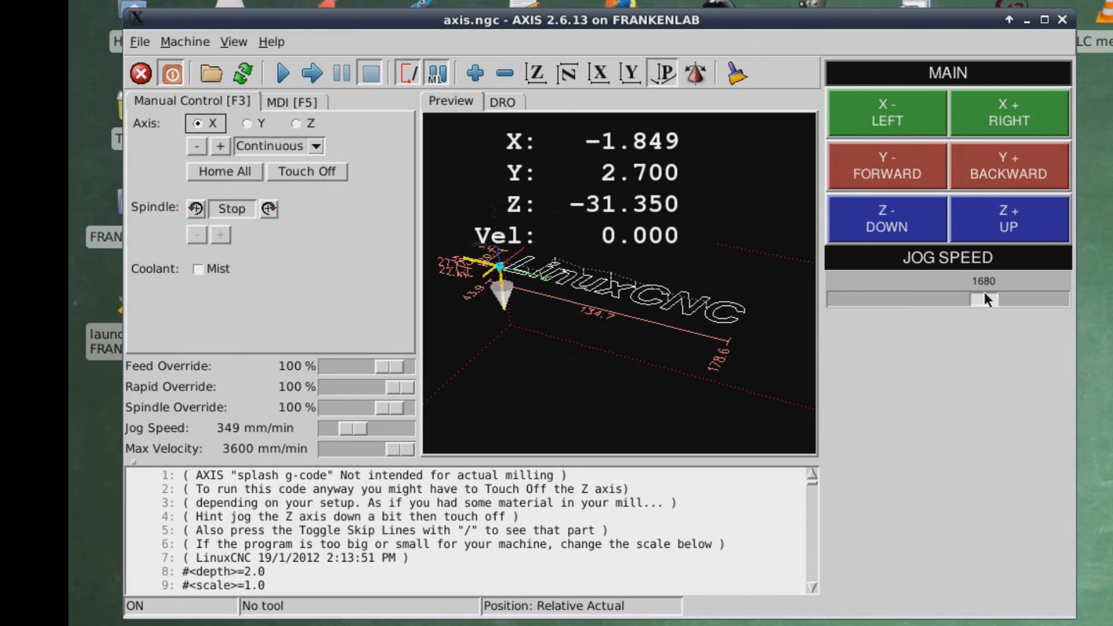
click(910, 224)
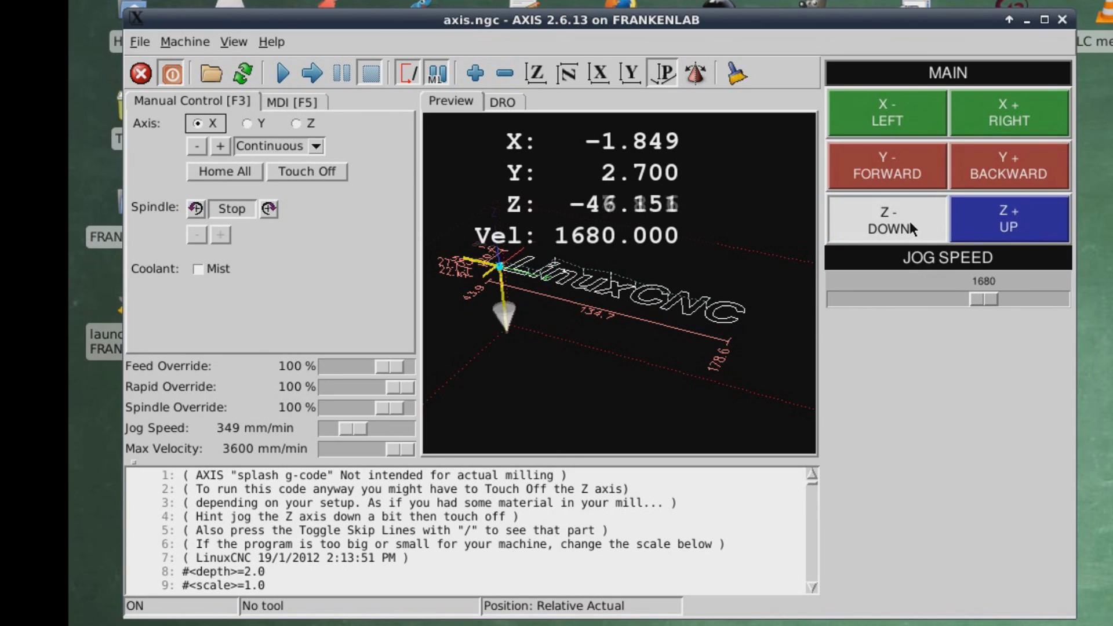
drag(911, 221, 910, 221)
click(1019, 221)
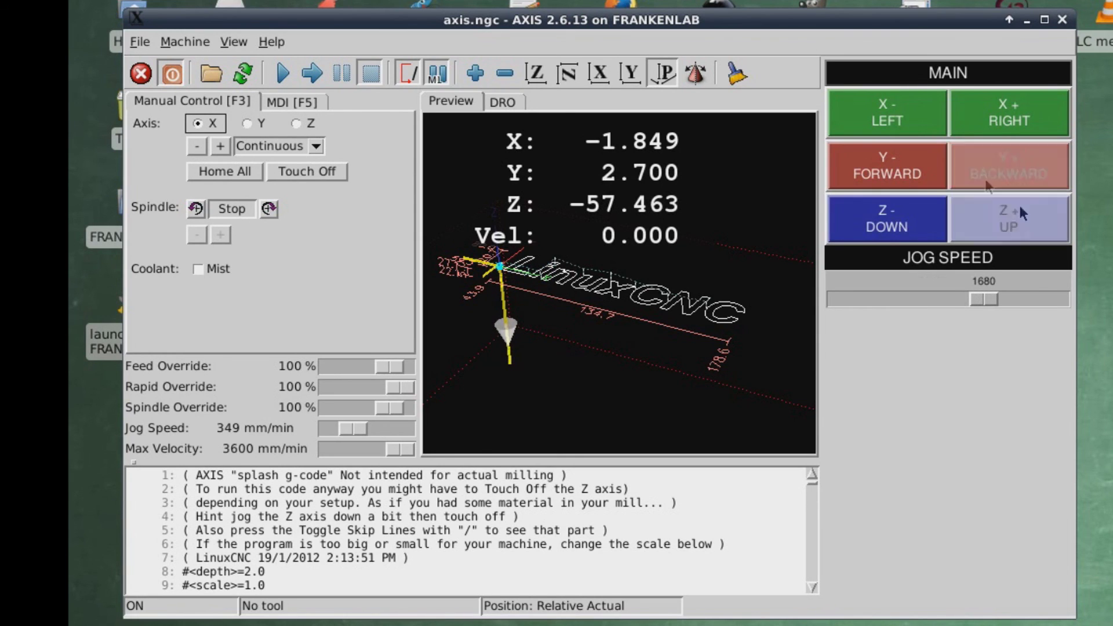